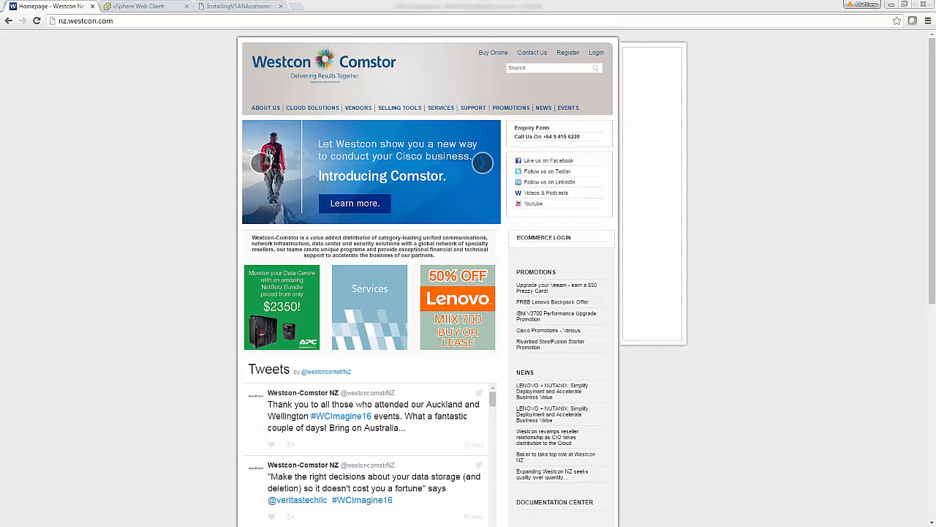
Go to the VMware Infrastructure Planner site at vip.vmware.com in the browser
{"action": "key", "text": "alt+Tab"}
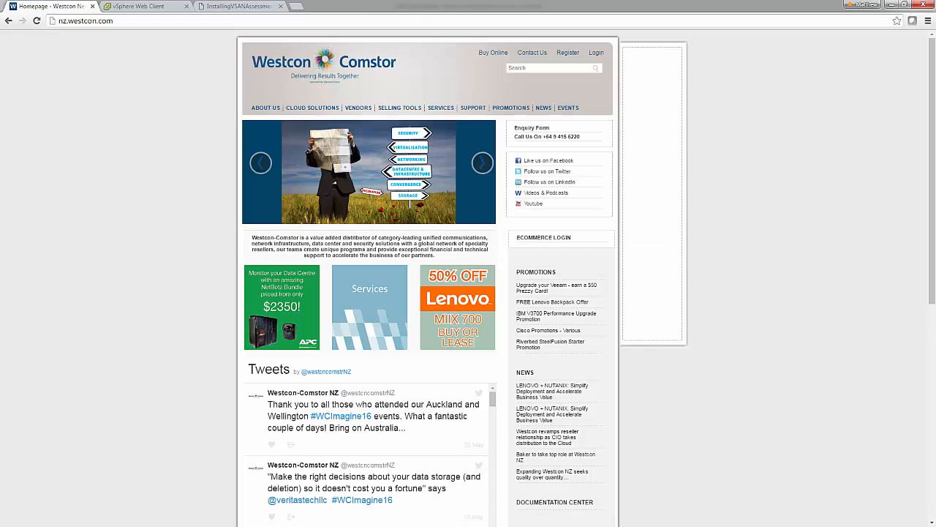
{"action": "left_click", "coordinate": [188, 20]}
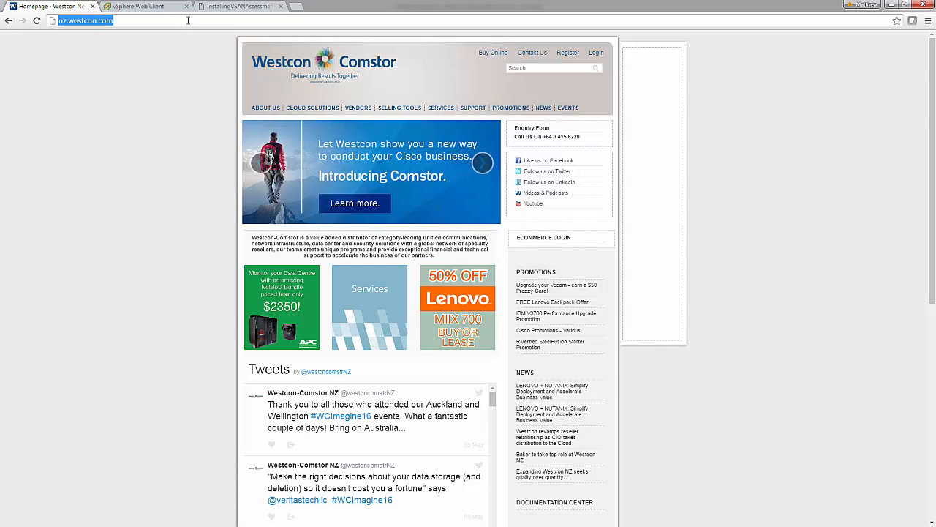
{"action": "type", "text": "vip.vmware."}
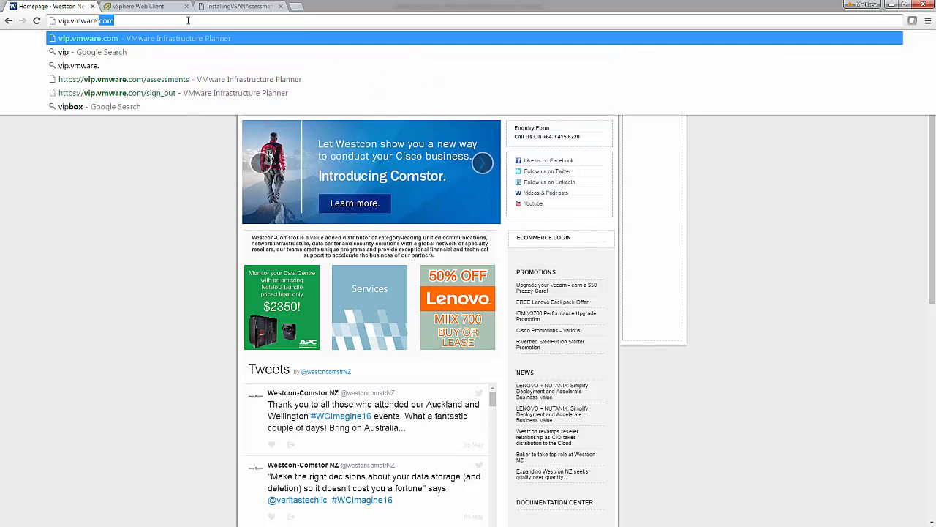
{"action": "type", "text": "com"}
{"action": "key", "text": "Return"}
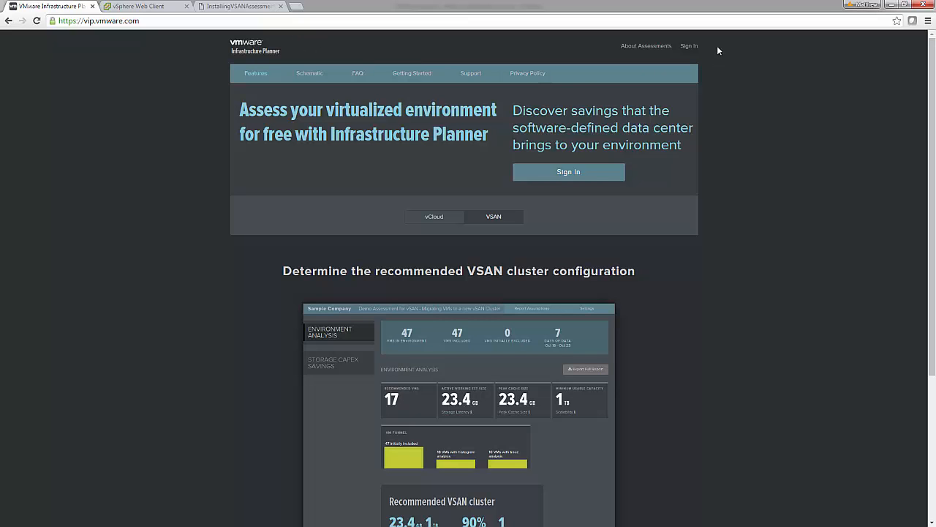
Sign in to Infrastructure Planner with the account's e-mail address and password
{"action": "left_click", "coordinate": [689, 46]}
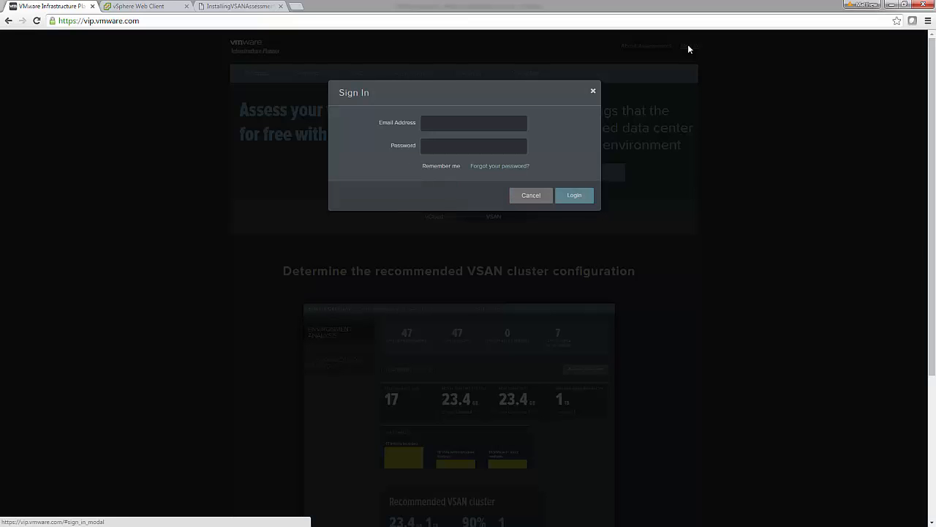
{"action": "left_click", "coordinate": [476, 121]}
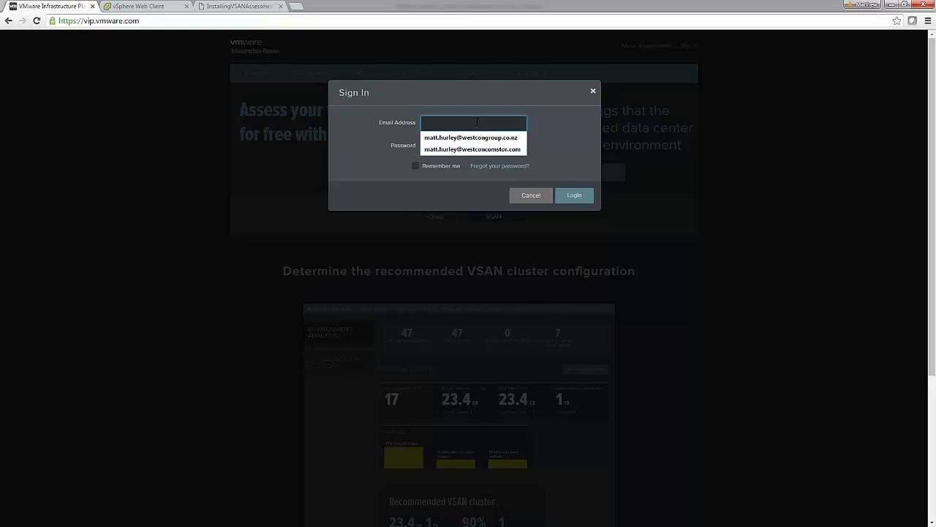
{"action": "key", "text": "Down"}
{"action": "key", "text": "Down"}
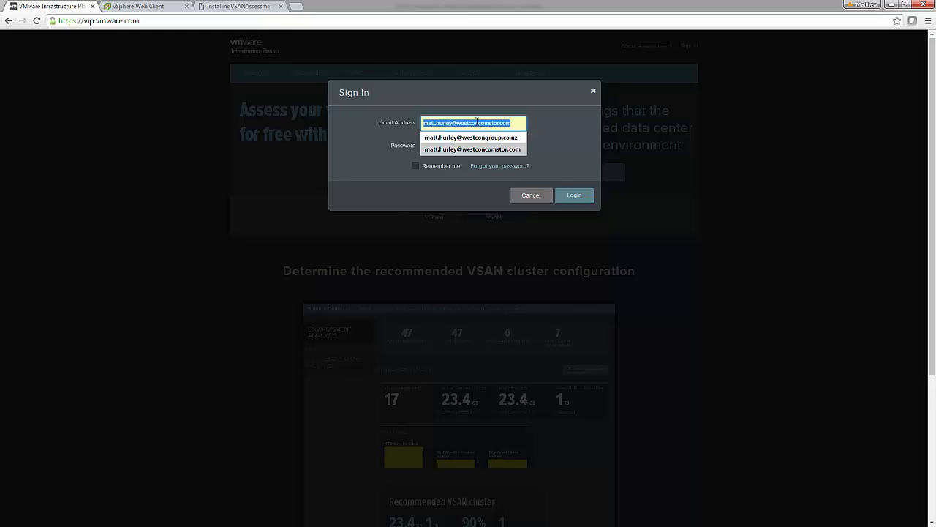
{"action": "key", "text": "Return"}
{"action": "key", "text": "Tab"}
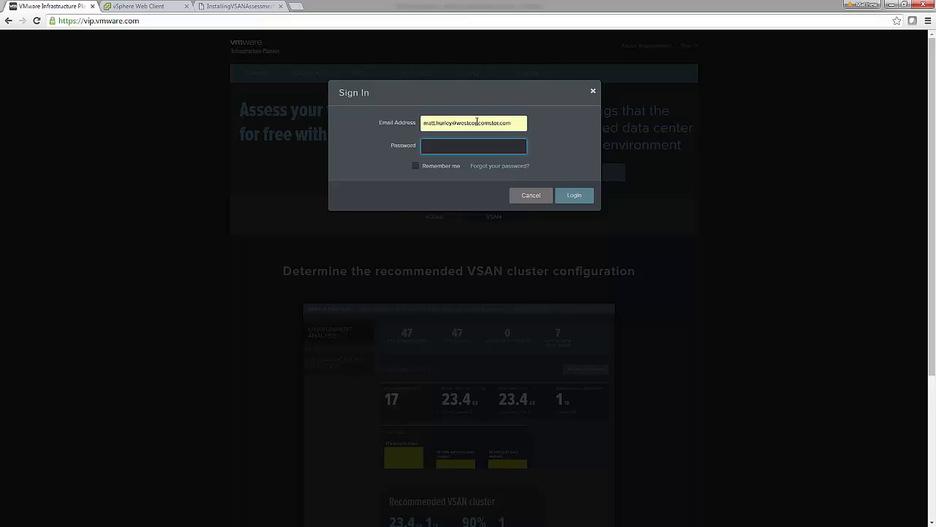
{"action": "type", "text": "•••••••••••"}
{"action": "left_click", "coordinate": [577, 194]}
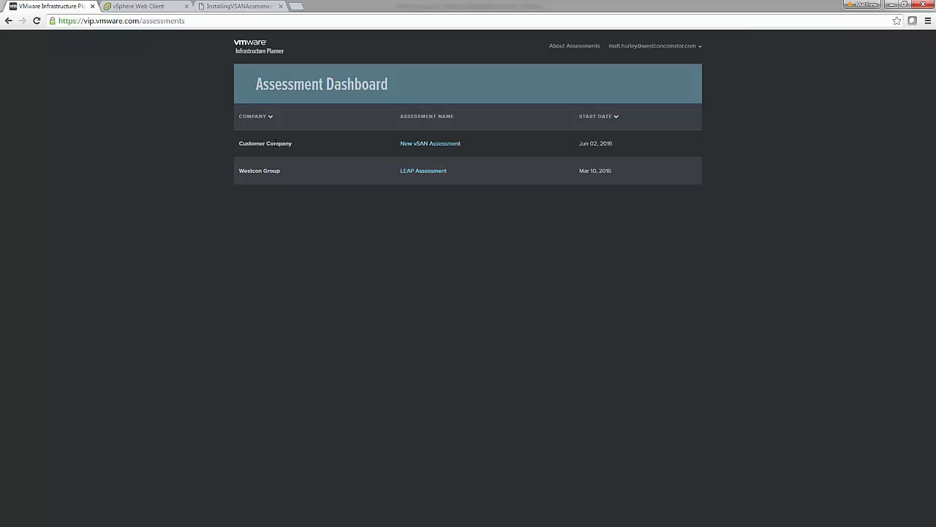
Open the New vSAN Assessment and download its Collector Appliance, agreeing to the end user license agreement
{"action": "left_click", "coordinate": [429, 144]}
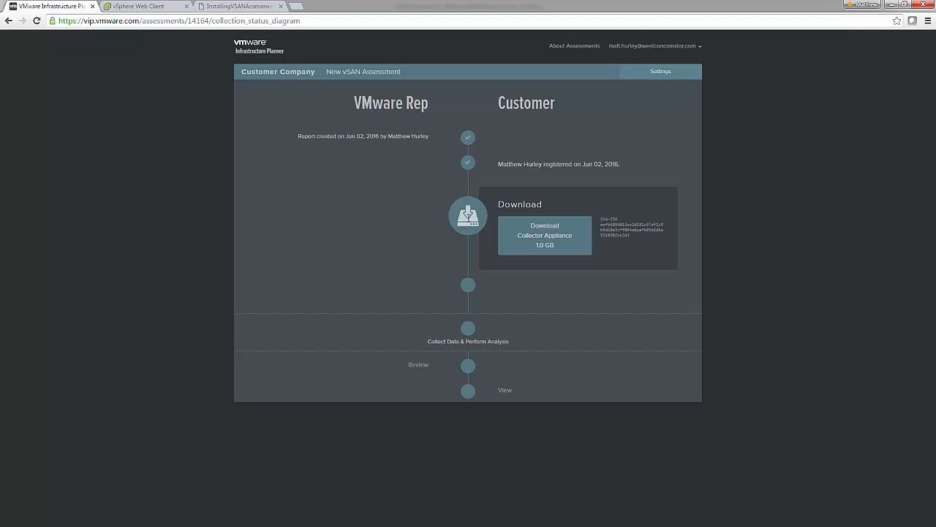
{"action": "left_click", "coordinate": [544, 237]}
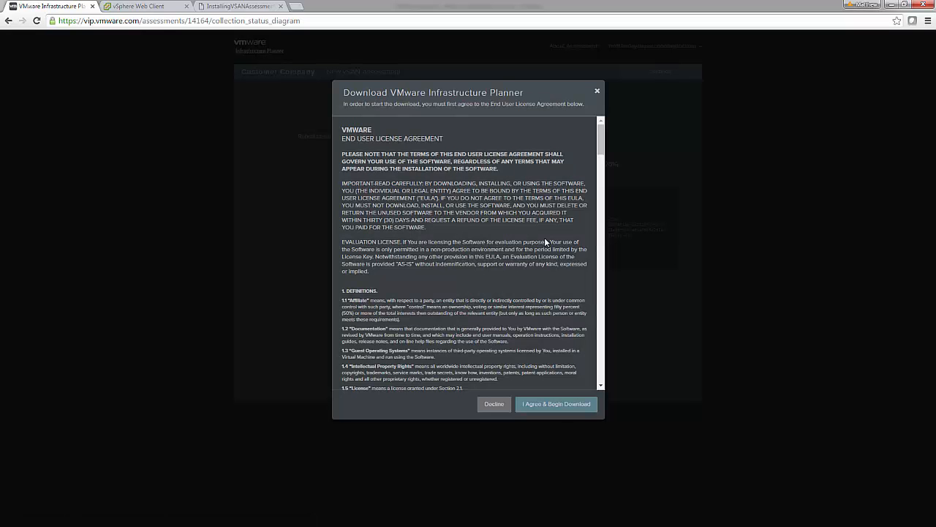
{"action": "left_click", "coordinate": [551, 405]}
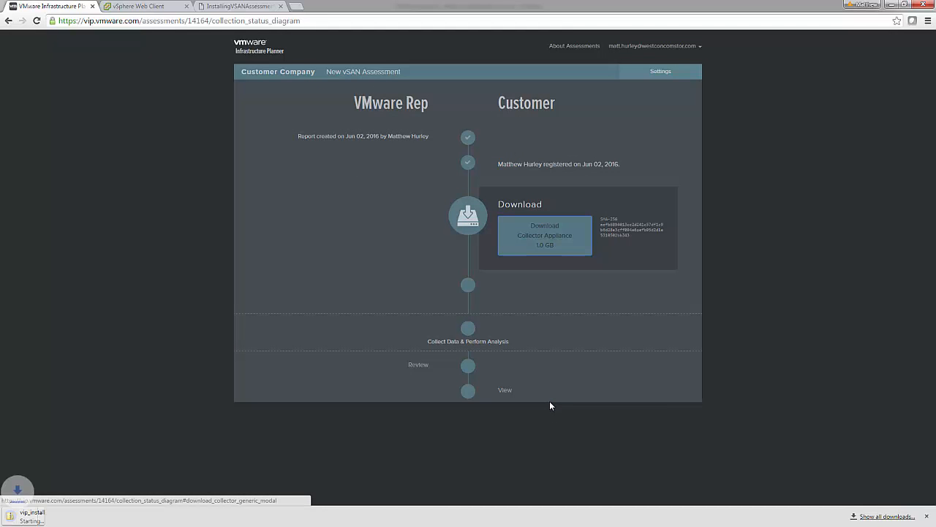
{"action": "left_click", "coordinate": [925, 516]}
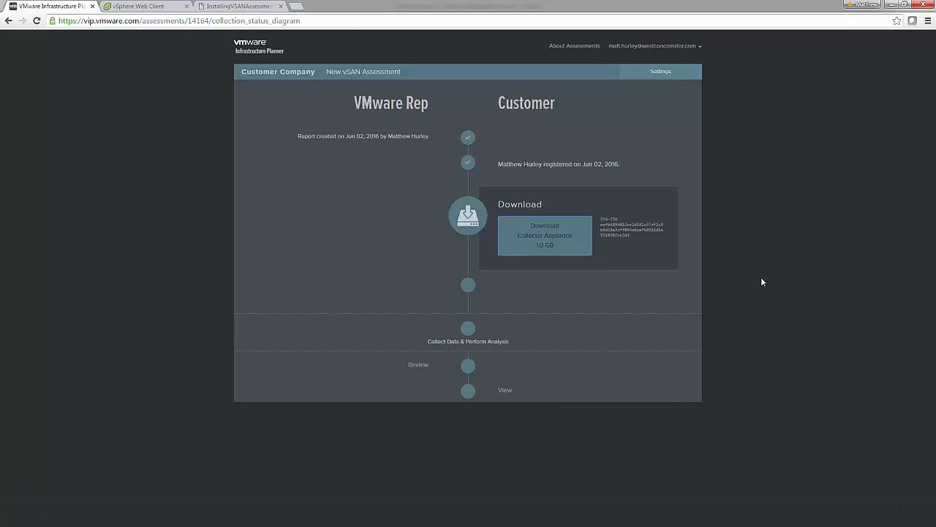
Examine the downloaded installation bundle archive and its extracted folder vip_installation_bundle_without_vcops_2.0.162.0 on the desktop
{"action": "left_click", "coordinate": [897, 8]}
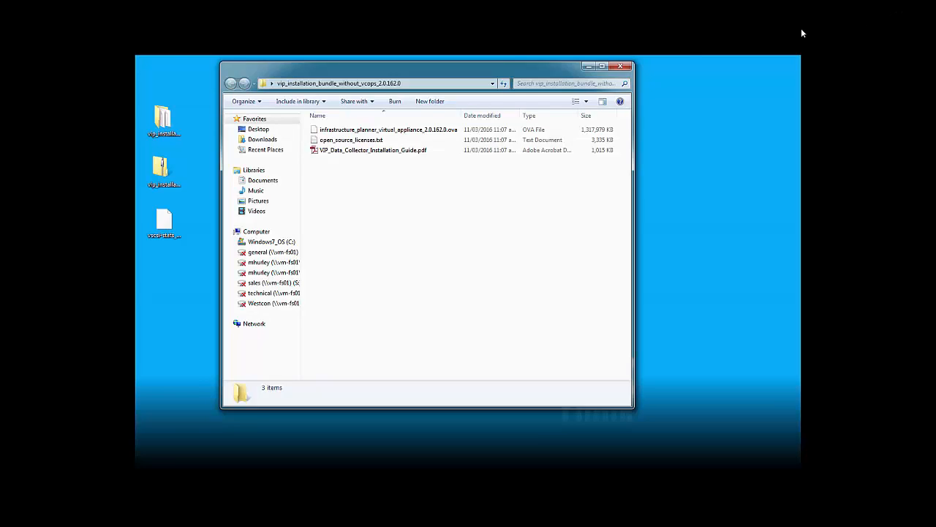
{"action": "left_click", "coordinate": [168, 172]}
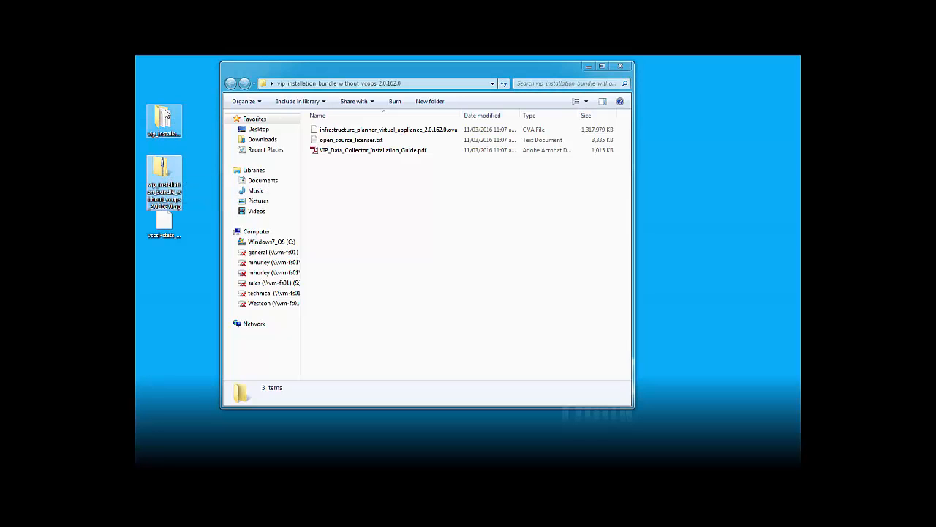
{"action": "left_click", "coordinate": [165, 115]}
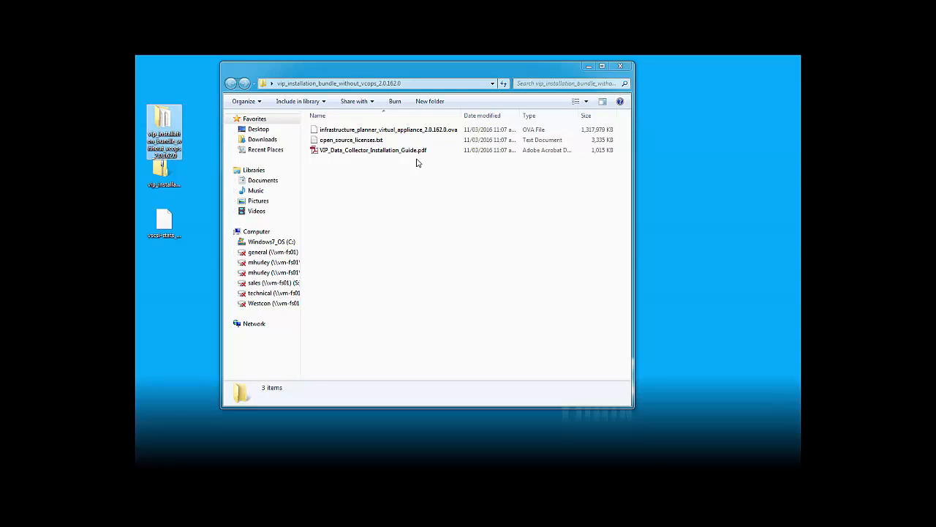
{"action": "left_click", "coordinate": [460, 111]}
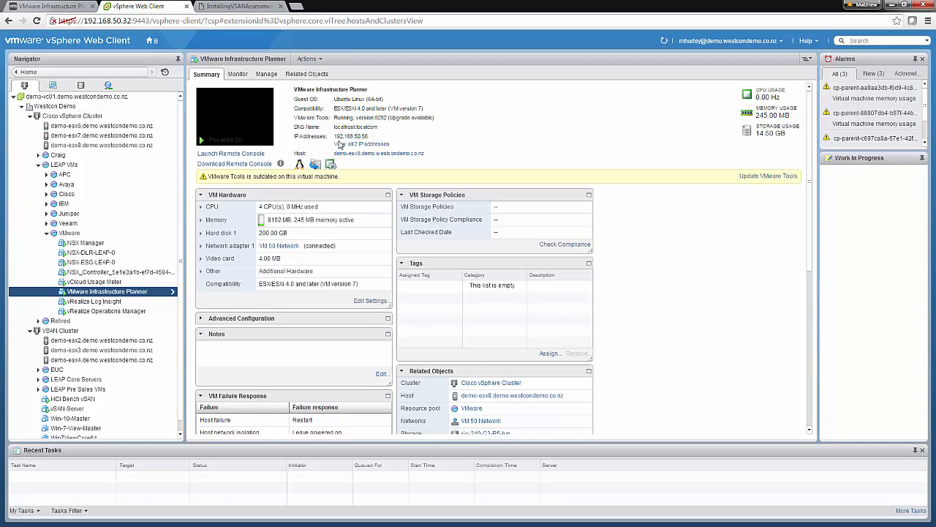
Start deploying an OVF template in the VMware resource pool from the local file infrastructure_planner_virtual_appliance_2.0.162.0.ova
{"action": "right_click", "coordinate": [66, 231]}
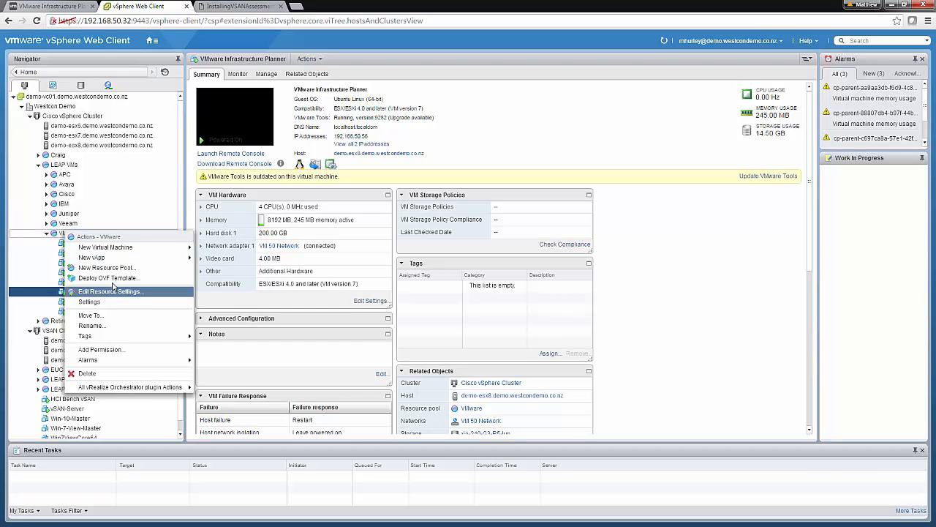
{"action": "left_click", "coordinate": [114, 279]}
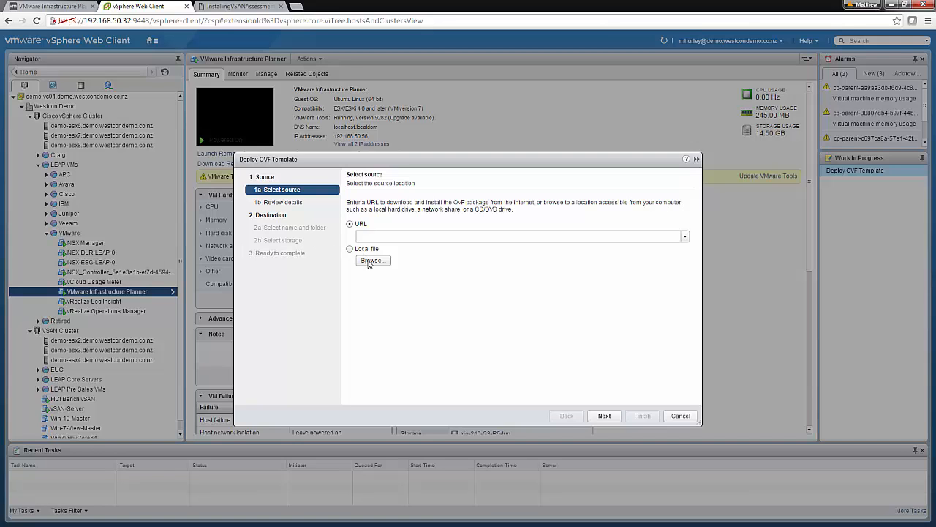
{"action": "left_click", "coordinate": [370, 261]}
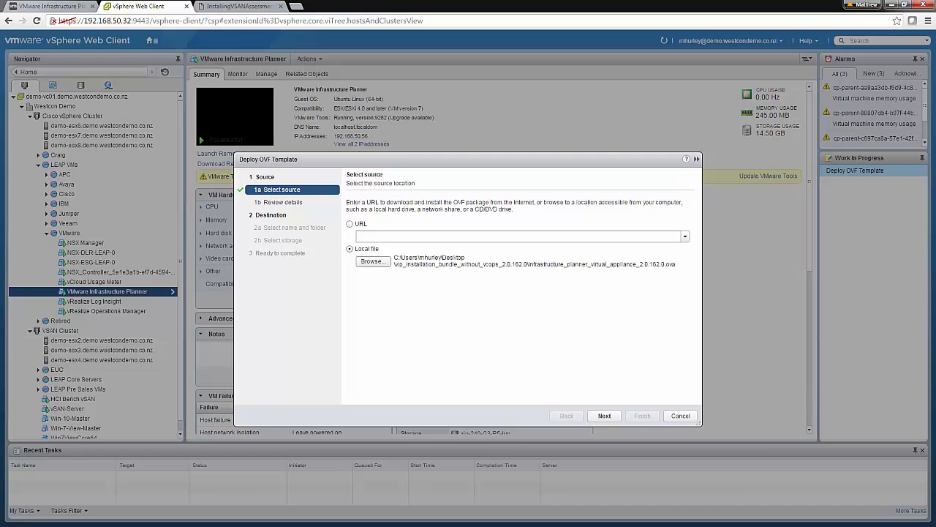
{"action": "left_click", "coordinate": [604, 415]}
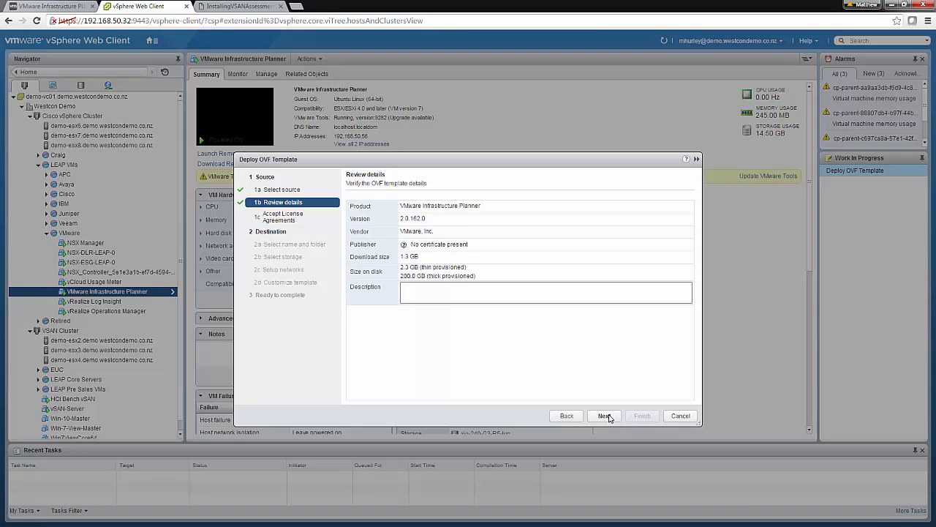
Continue past the OVF template's review details and accept its license agreement
{"action": "left_click", "coordinate": [605, 415]}
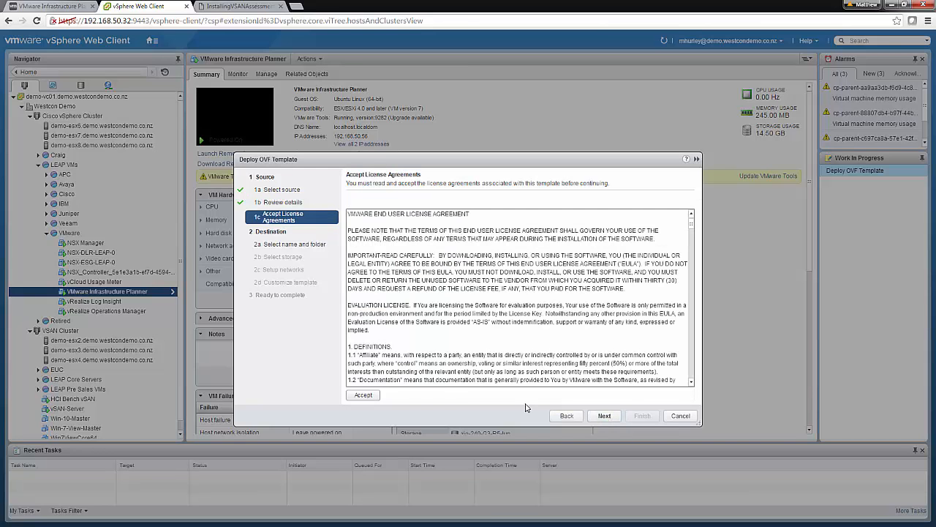
{"action": "left_click", "coordinate": [362, 395]}
{"action": "left_click", "coordinate": [605, 417]}
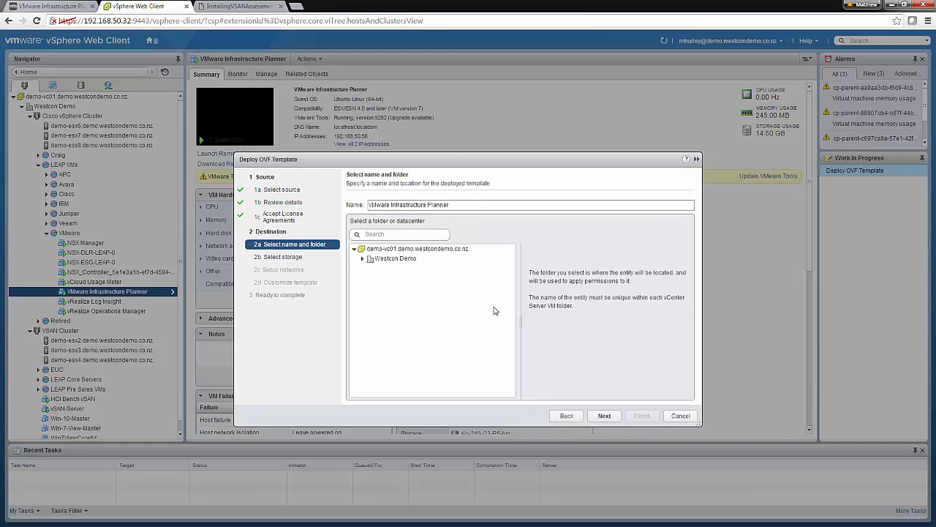
Change the deployed template's name to vSAN Infrastructure Planner
{"action": "left_click", "coordinate": [477, 205]}
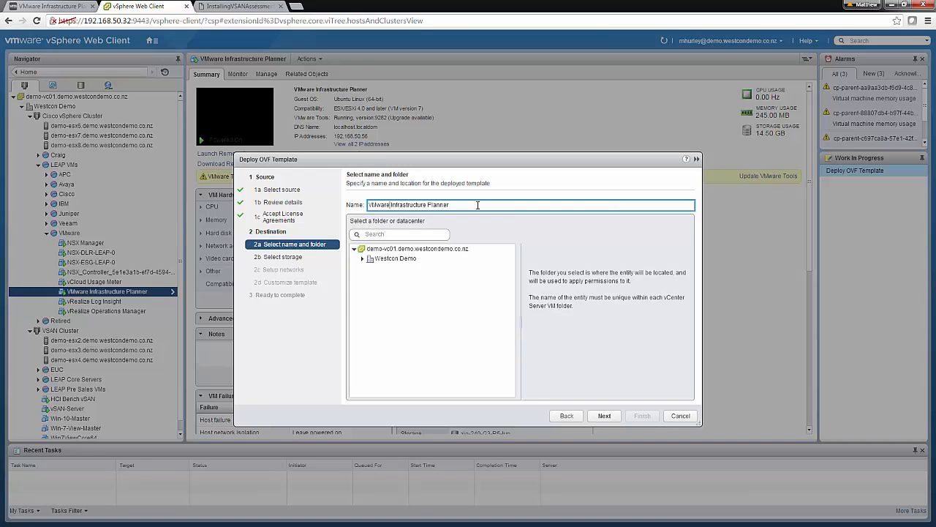
{"action": "key", "text": "BackSpace"}
{"action": "key", "text": "BackSpace"}
{"action": "key", "text": "BackSpace"}
{"action": "key", "text": "BackSpace"}
{"action": "key", "text": "BackSpace"}
{"action": "key", "text": "BackSpace"}
{"action": "type", "text": "vSAN"}
Choose the VMware folder under LEAP VMs in the Westcon Demo datacenter as the deployment location
{"action": "left_click", "coordinate": [364, 261]}
{"action": "left_click", "coordinate": [363, 260]}
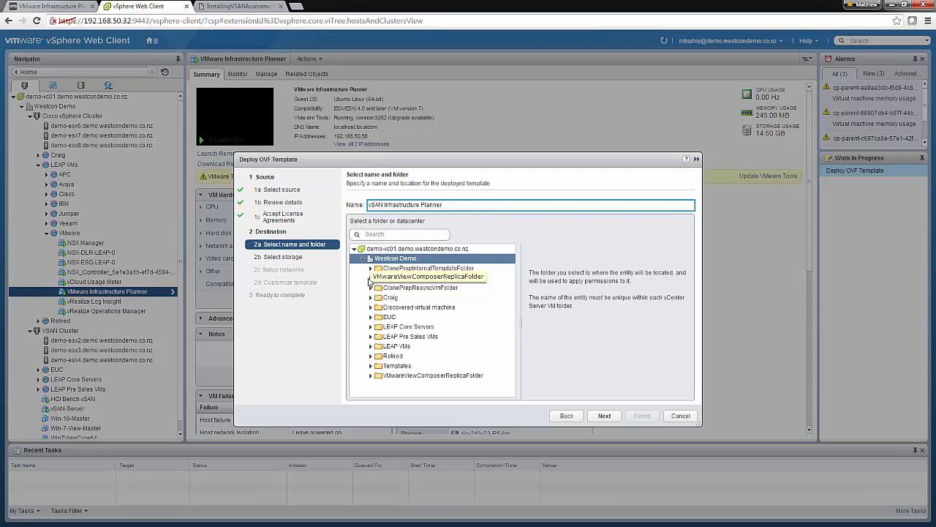
{"action": "left_click", "coordinate": [371, 345]}
{"action": "scroll", "coordinate": [404, 377], "scroll_direction": "down", "scroll_amount": 3}
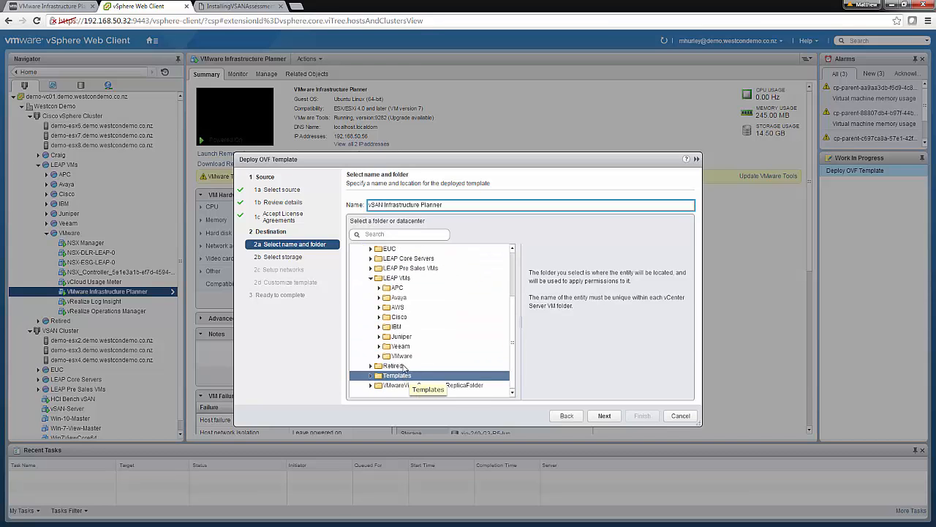
{"action": "left_click", "coordinate": [402, 347]}
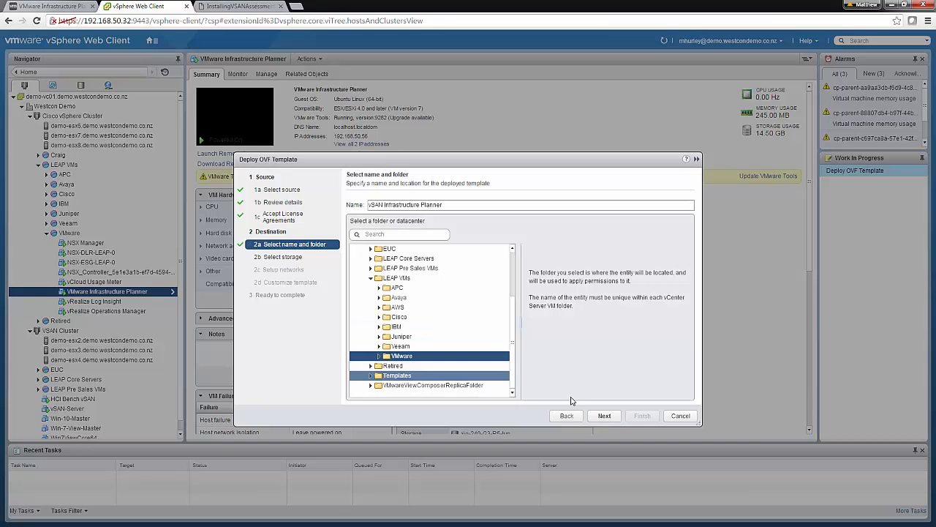
{"action": "left_click", "coordinate": [605, 415]}
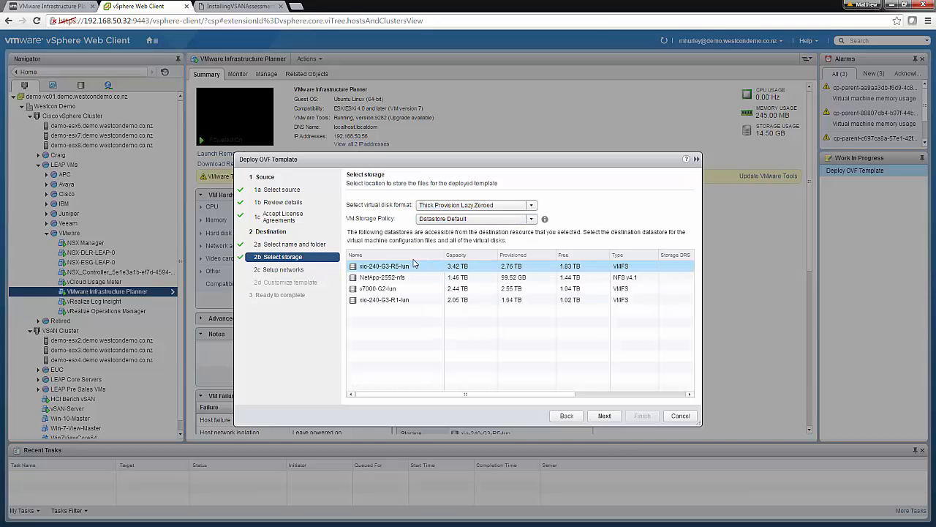
Set the virtual disk format to Thin Provision and accept the xio-240-G3-R5-lun datastore as storage
{"action": "left_click", "coordinate": [512, 206]}
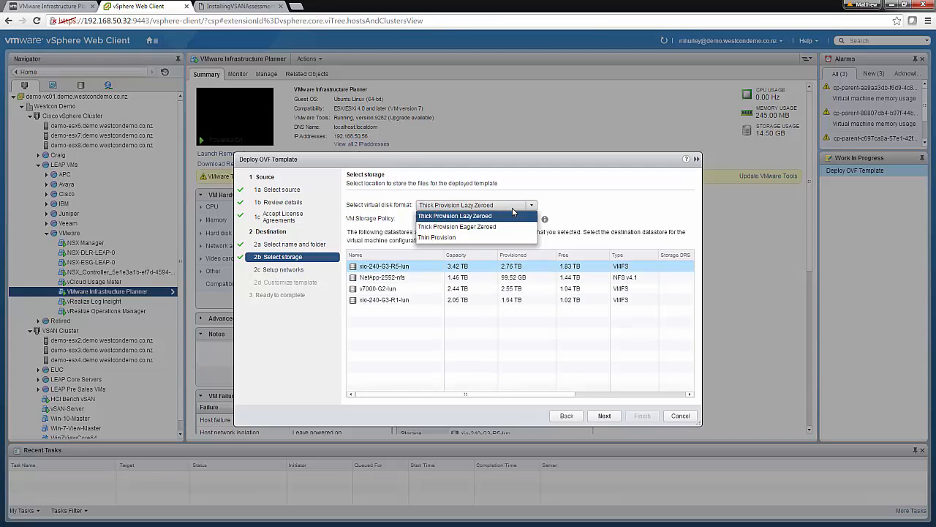
{"action": "left_click", "coordinate": [486, 238]}
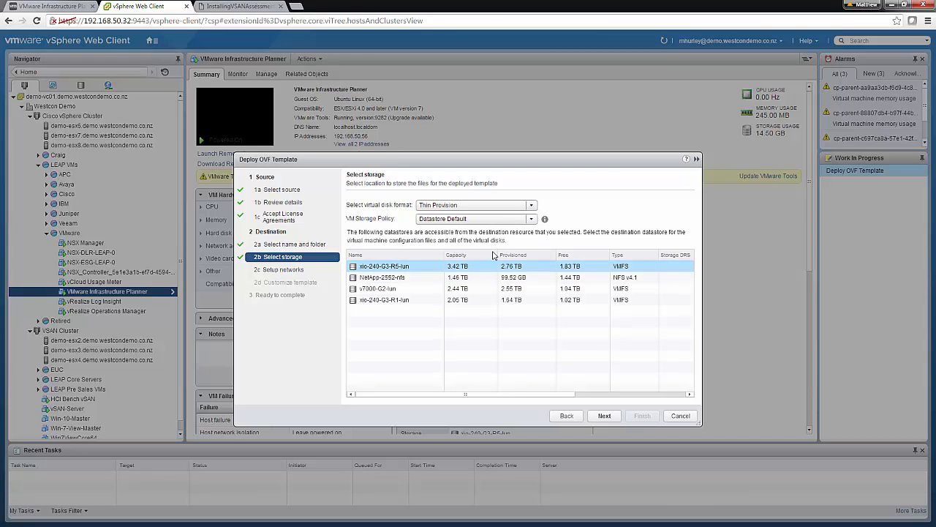
{"action": "left_click", "coordinate": [604, 416]}
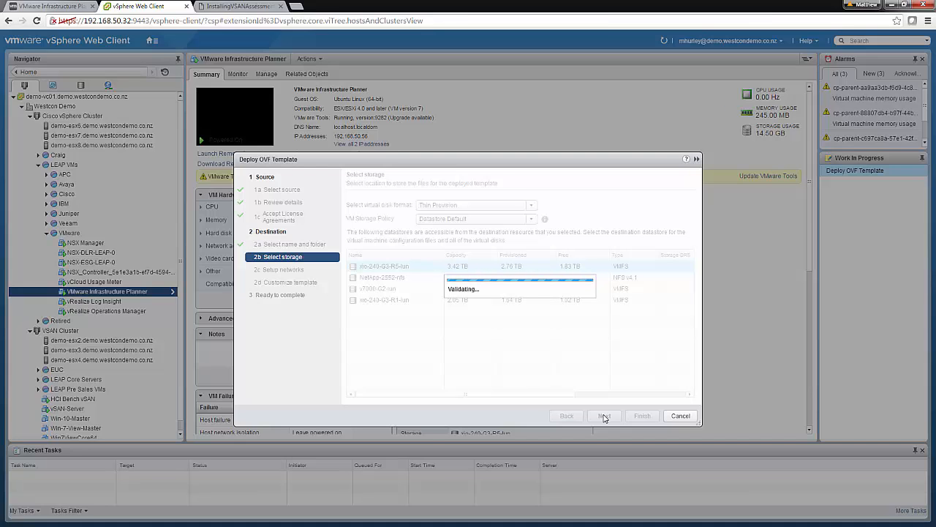
{"action": "left_click", "coordinate": [604, 415]}
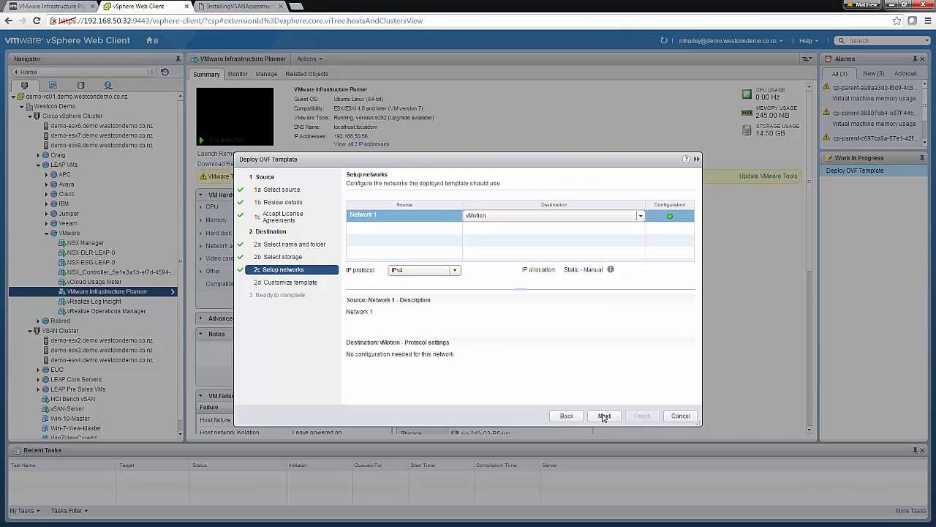
Map the template's Network 1 to the VM 50 Network destination
{"action": "left_click", "coordinate": [617, 218]}
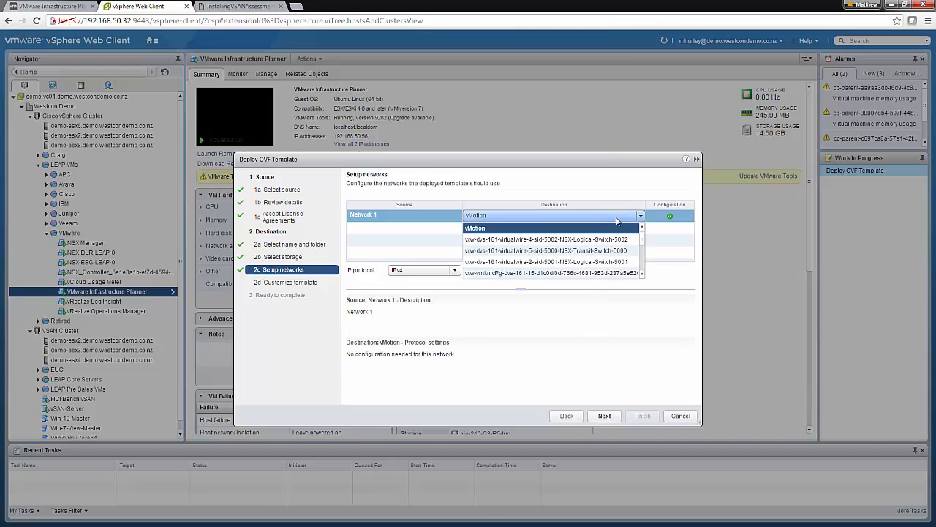
{"action": "scroll", "coordinate": [578, 245], "scroll_direction": "down", "scroll_amount": 3}
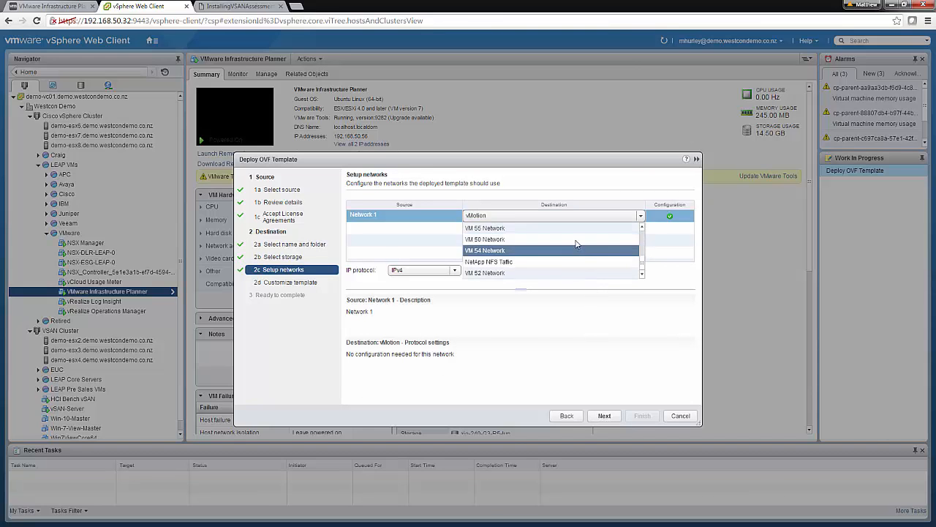
{"action": "left_click", "coordinate": [575, 235]}
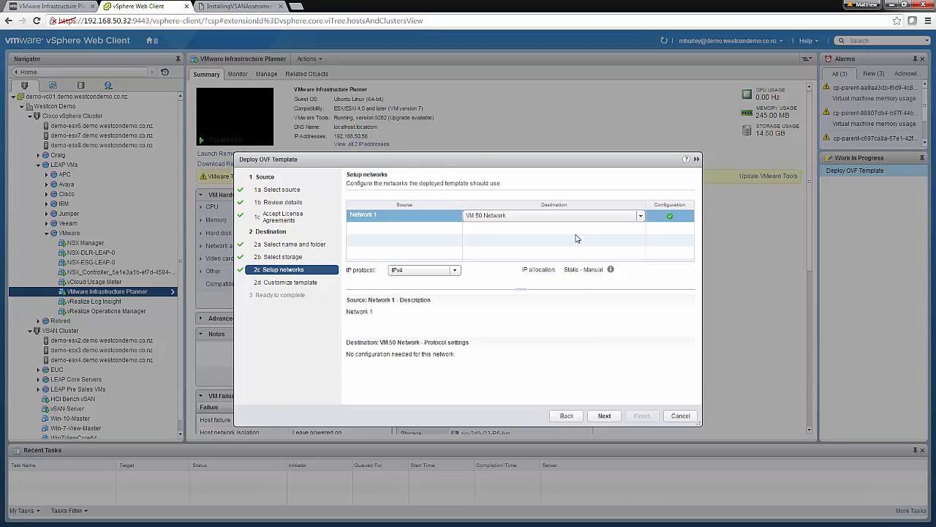
Leave the appliance's networking properties blank for DHCP and finish the OVF deployment without automatic power-on
{"action": "left_click", "coordinate": [604, 416]}
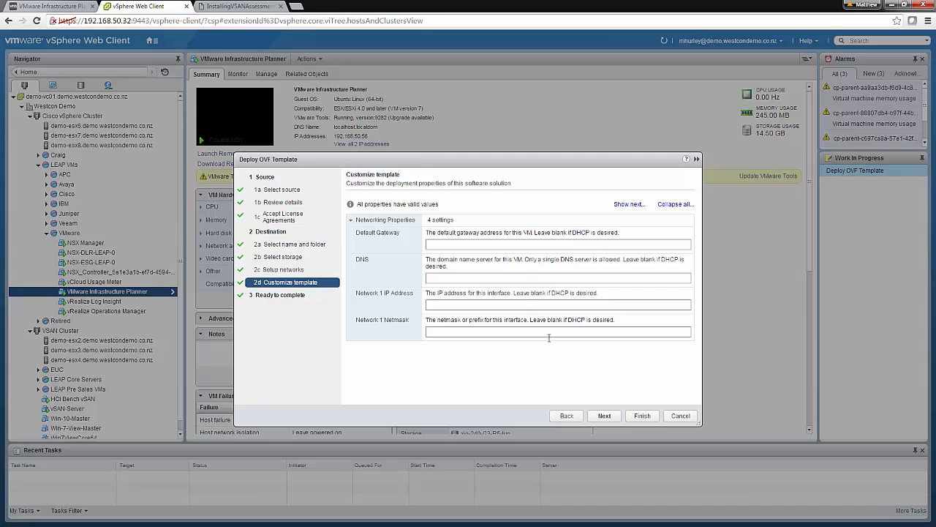
{"action": "left_click", "coordinate": [606, 417]}
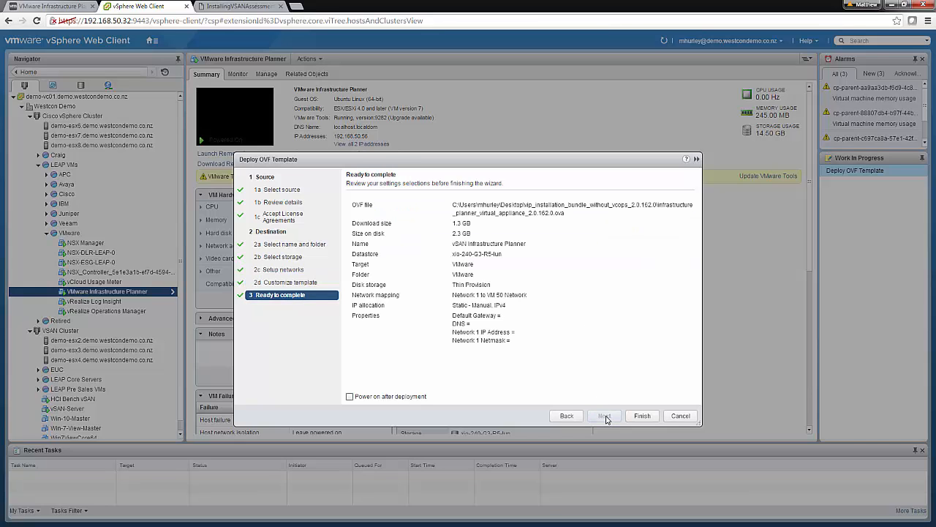
{"action": "left_click", "coordinate": [642, 416]}
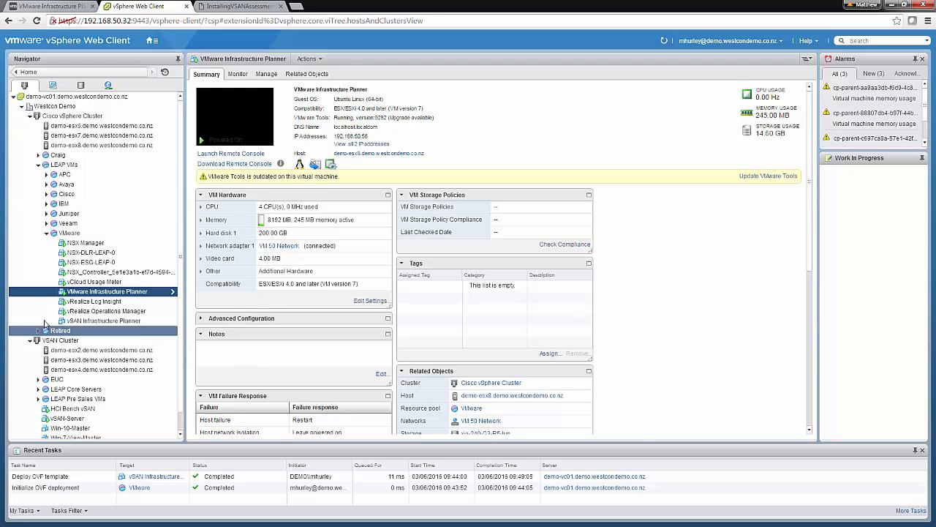
Power on the deployed vSAN Infrastructure Planner virtual machine
{"action": "left_click", "coordinate": [155, 328]}
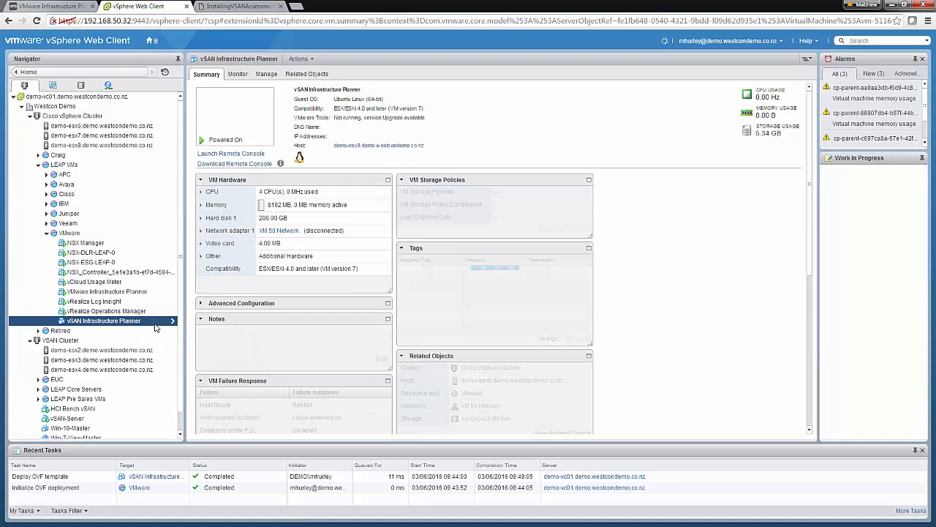
{"action": "right_click", "coordinate": [110, 324]}
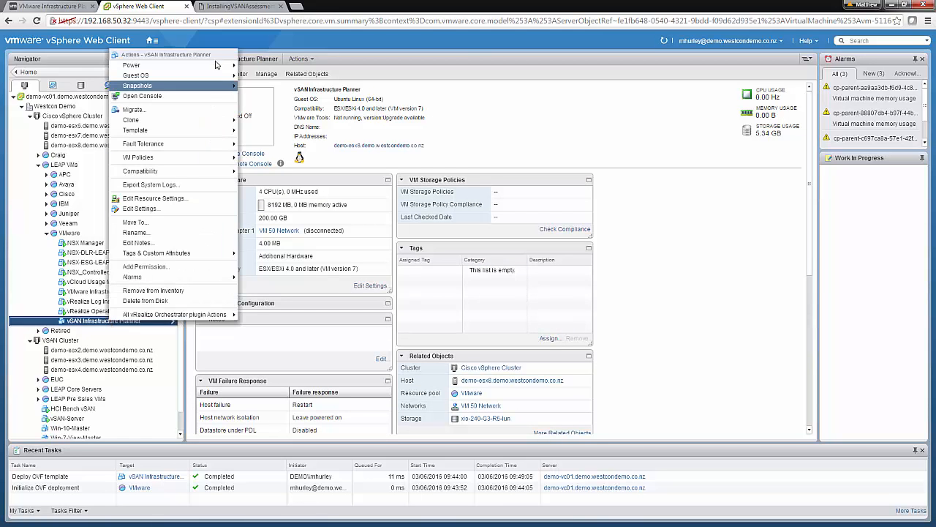
{"action": "mouse_move", "coordinate": [220, 69]}
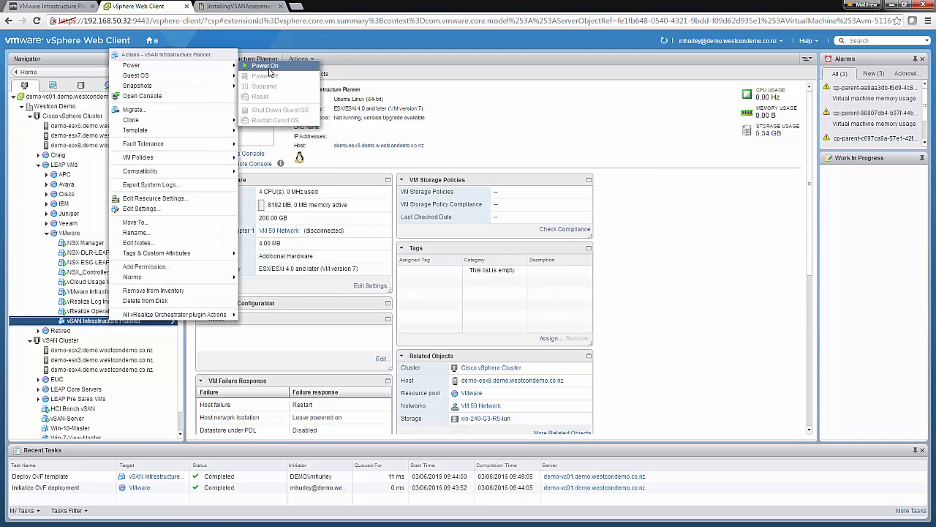
{"action": "left_click", "coordinate": [265, 66]}
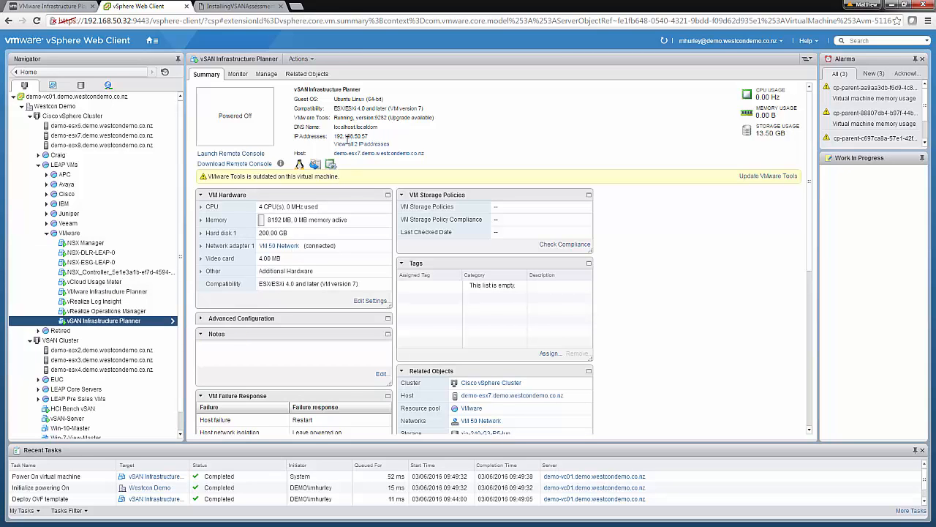
Open the collector appliance at 192.168.50.57 in a new browser tab and proceed past the certificate warning
{"action": "left_click", "coordinate": [297, 7]}
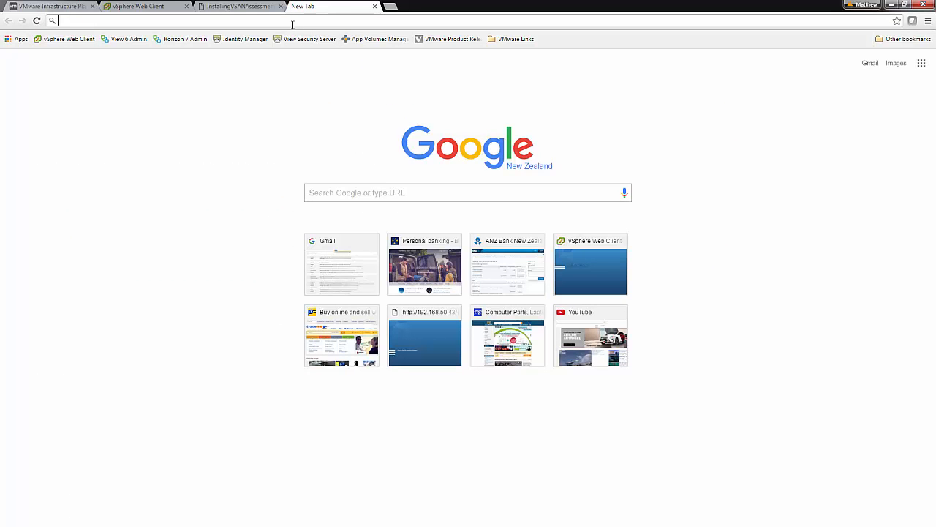
{"action": "type", "text": "192.168."}
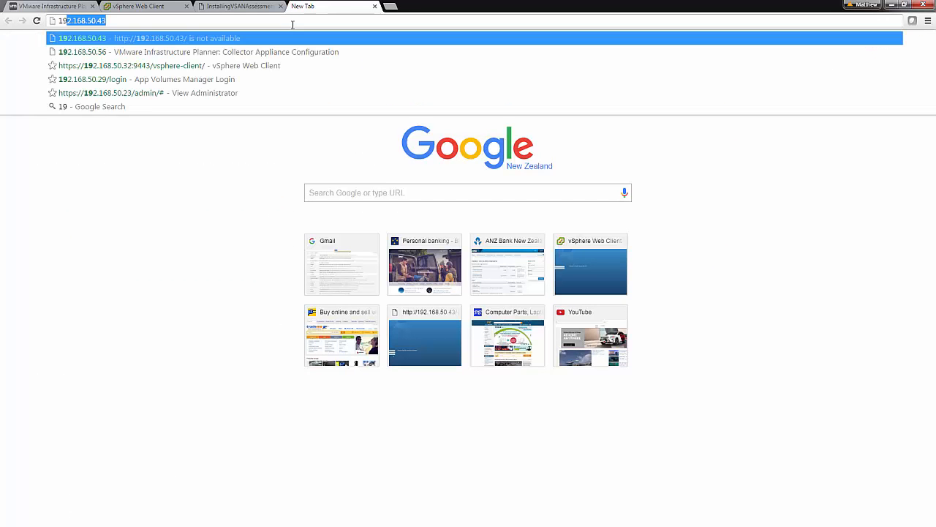
{"action": "type", "text": "50.57"}
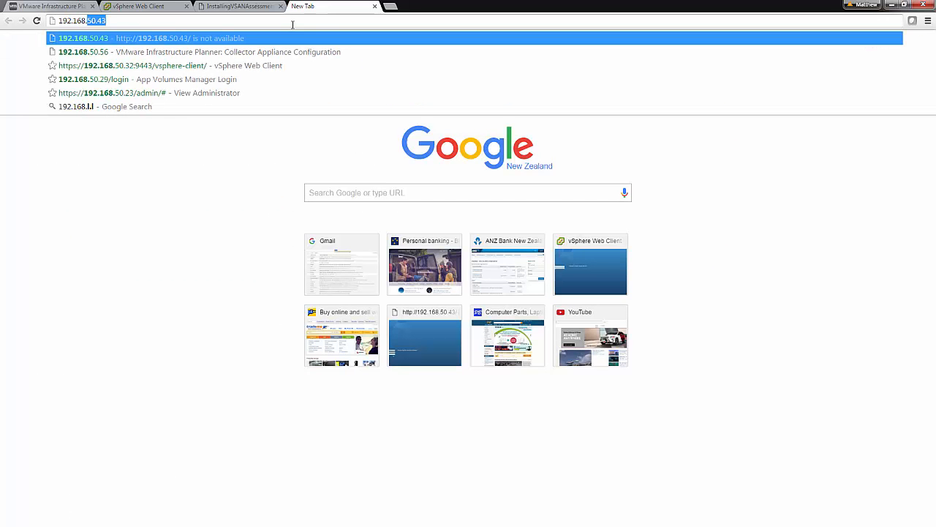
{"action": "key", "text": "Return"}
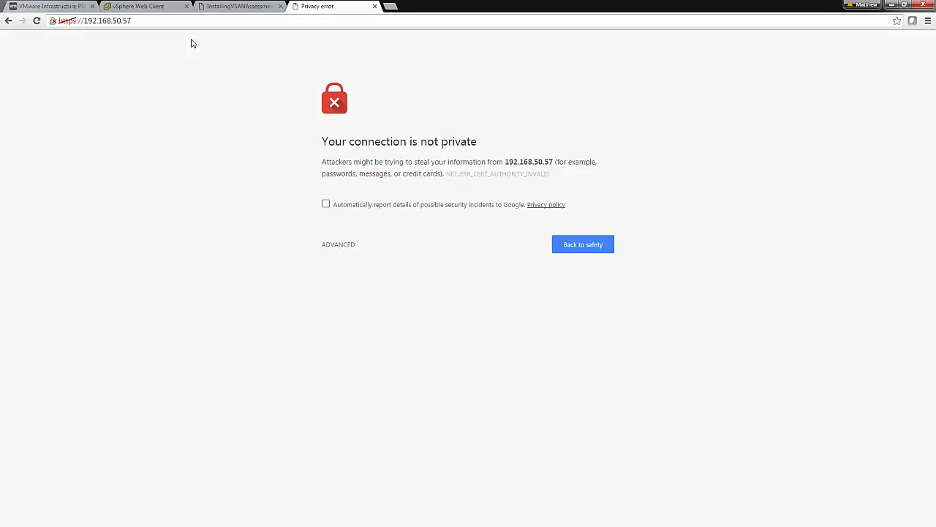
{"action": "left_click", "coordinate": [330, 247]}
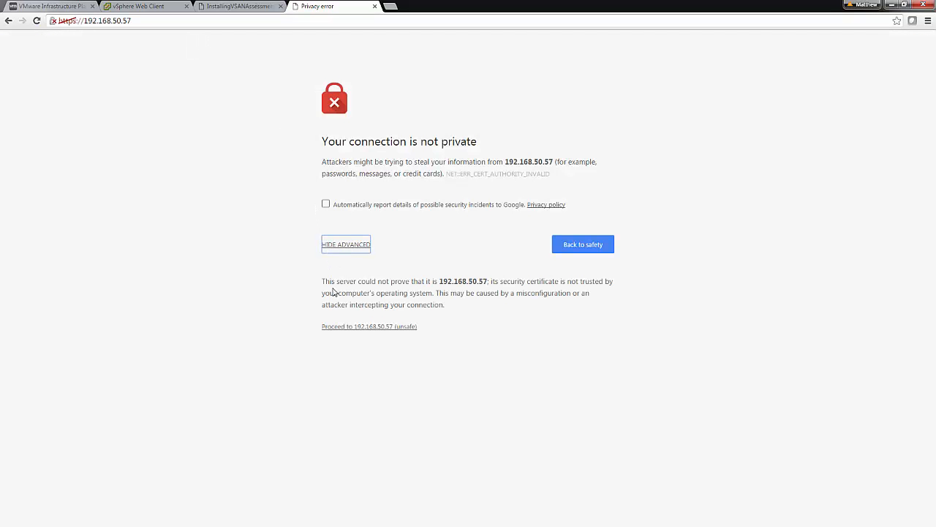
{"action": "left_click", "coordinate": [338, 326]}
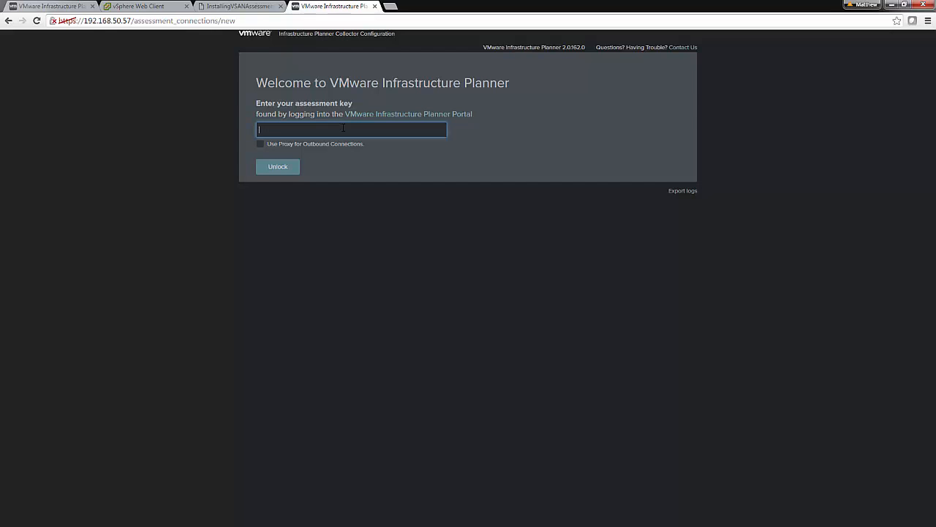
Copy the unique assessment key from the New vSAN Assessment settings on the Infrastructure Planner portal
{"action": "left_click", "coordinate": [61, 8]}
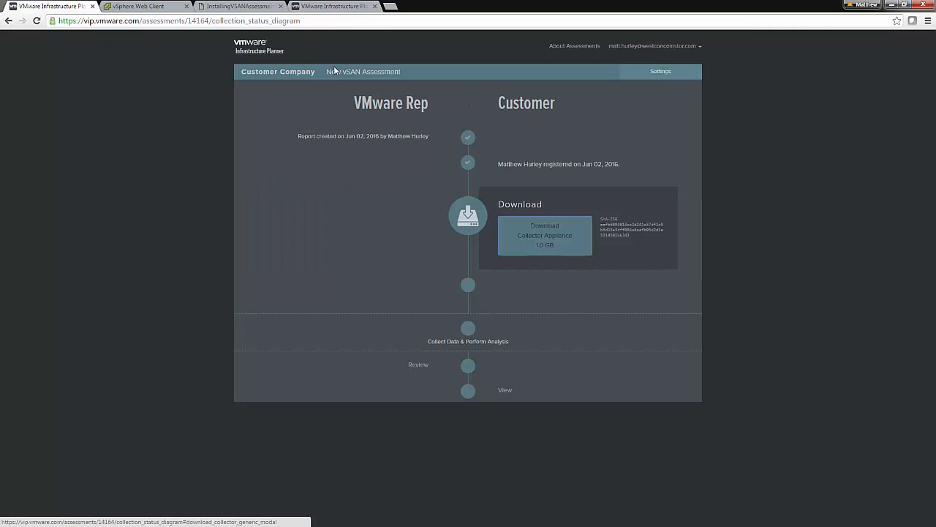
{"action": "left_click", "coordinate": [660, 72]}
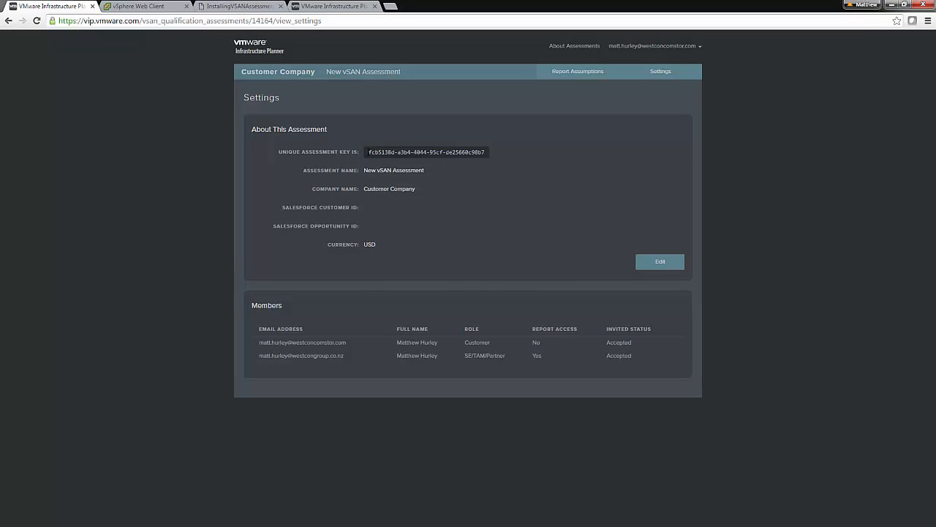
{"action": "left_click_drag", "start_coordinate": [368, 153], "coordinate": [489, 152]}
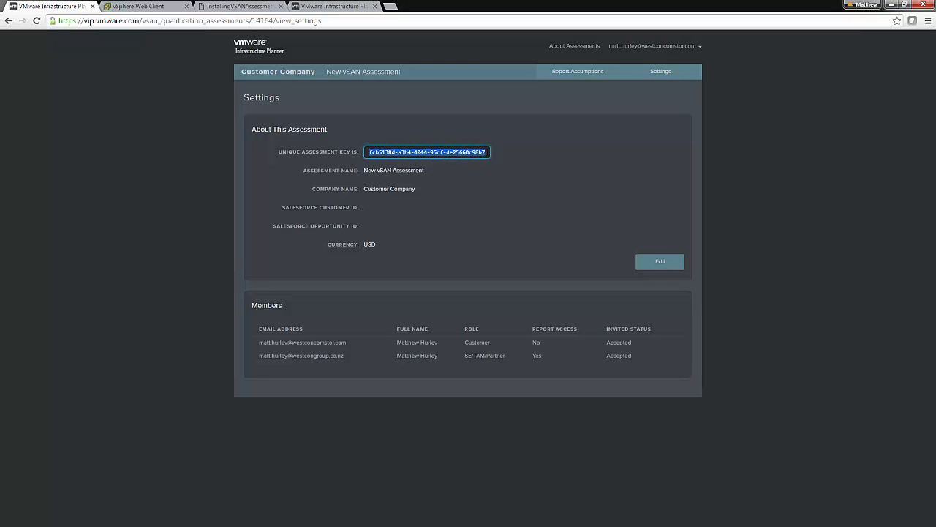
{"action": "right_click", "coordinate": [461, 152]}
{"action": "left_click", "coordinate": [474, 157]}
Paste the assessment key into the collector appliance's configuration page and unlock it
{"action": "left_click", "coordinate": [247, 6]}
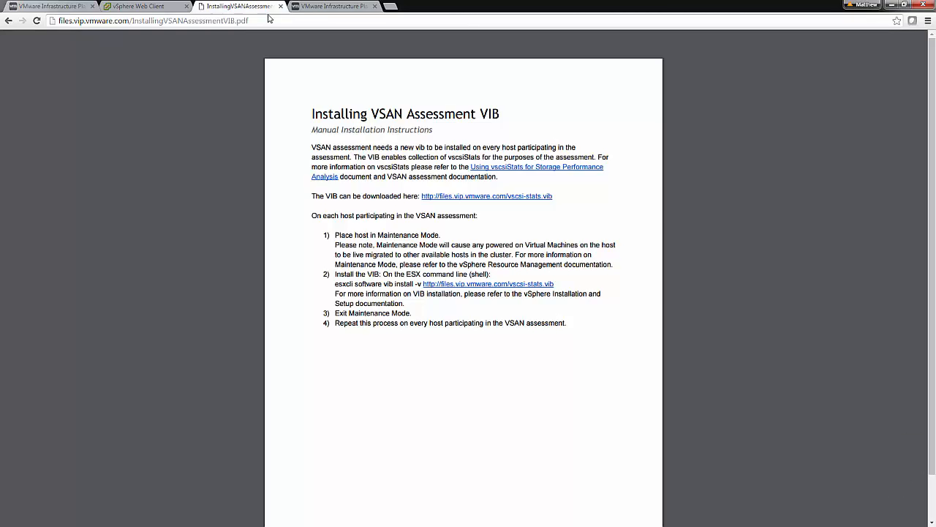
{"action": "left_click", "coordinate": [325, 7]}
{"action": "right_click", "coordinate": [296, 128]}
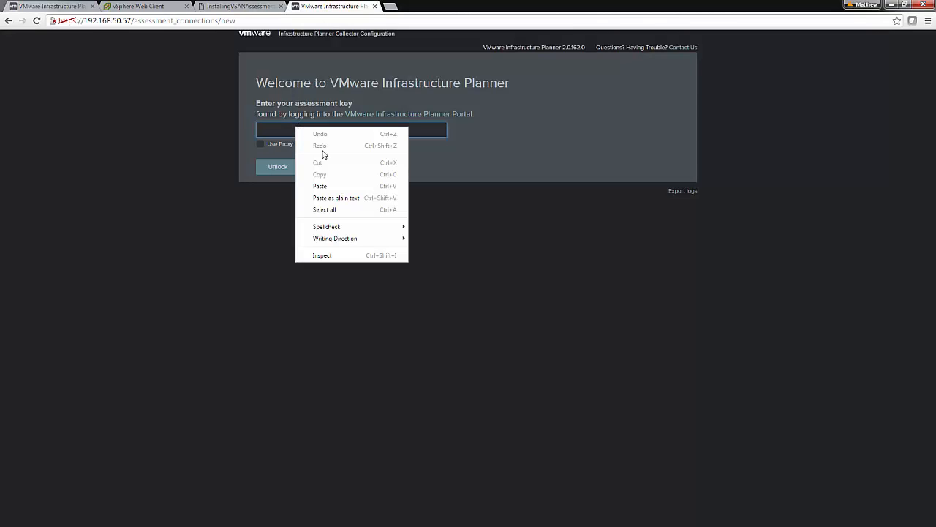
{"action": "left_click", "coordinate": [322, 188]}
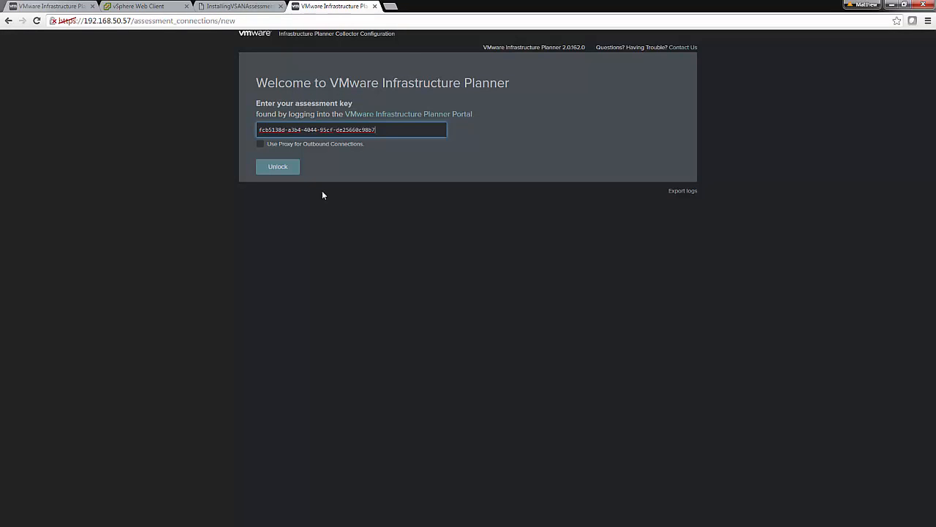
{"action": "left_click", "coordinate": [291, 168]}
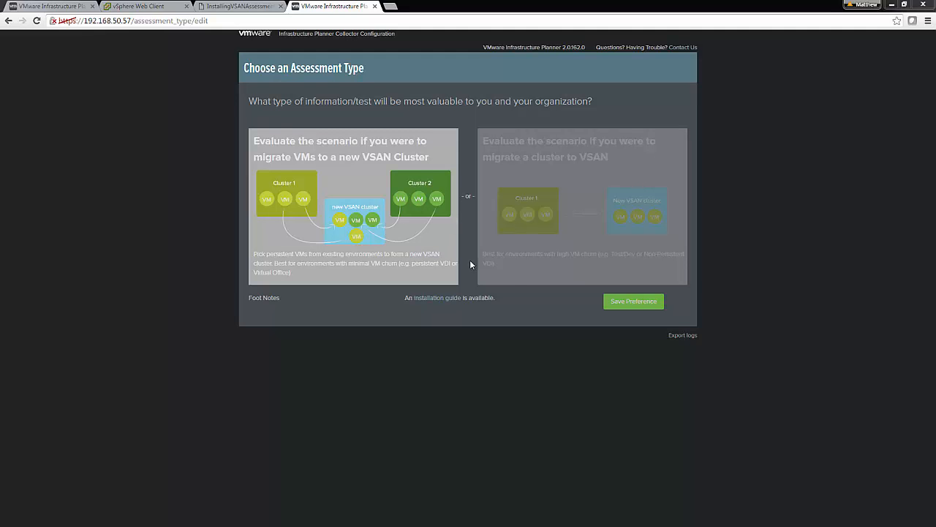
Save the assessment type for migrating VMs to a new VSAN cluster and connect to the demo-vc01 vCenter Server with the administrator password
{"action": "left_click", "coordinate": [642, 306]}
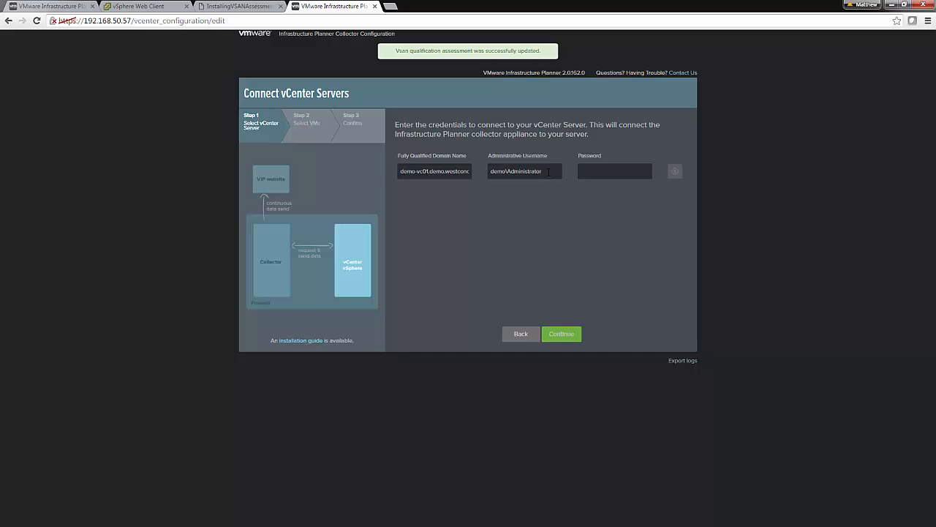
{"action": "left_click", "coordinate": [629, 173]}
{"action": "type", "text": "•••••••"}
{"action": "left_click", "coordinate": [556, 334]}
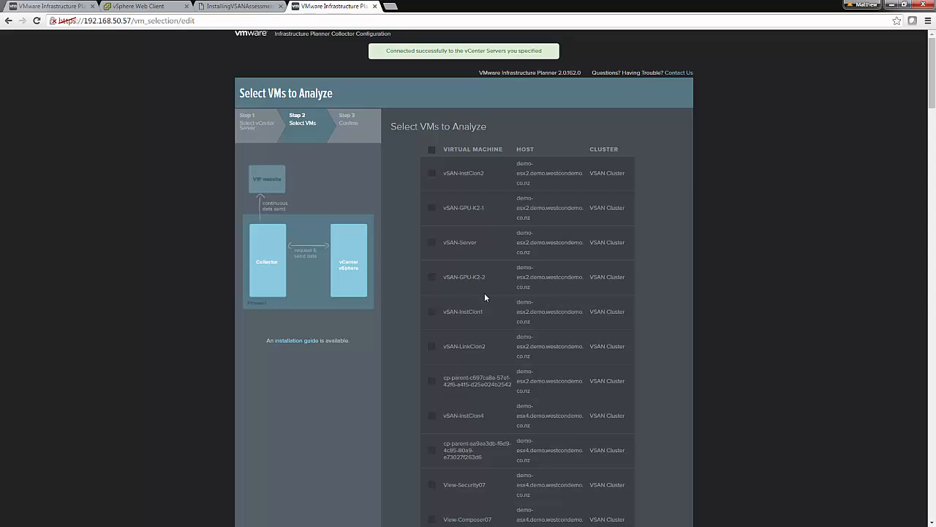
Submit the selection of eight demo-esx3 VMs, Demo-VC01 through View-Con01, plus the two StruxureWare VMs, and confirm the included VMs
{"action": "scroll", "coordinate": [485, 296], "scroll_direction": "down", "scroll_amount": 3}
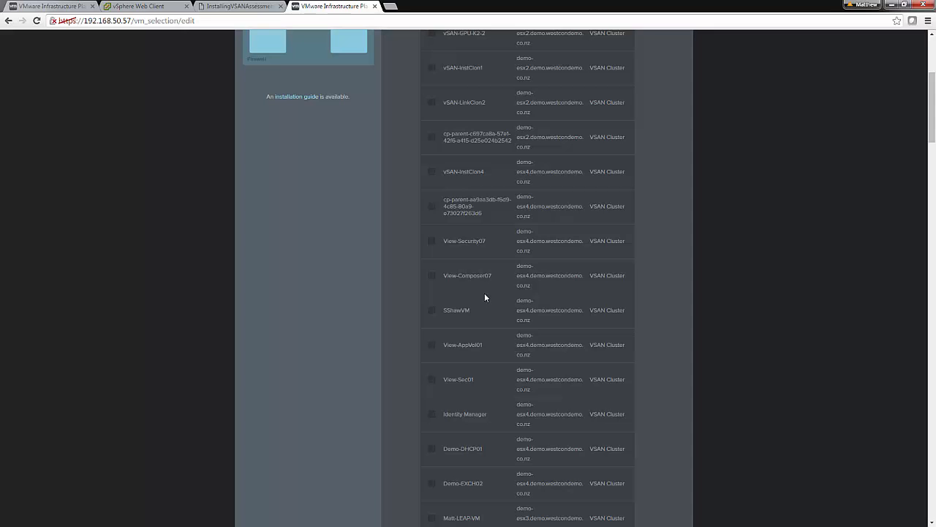
{"action": "scroll", "coordinate": [484, 296], "scroll_direction": "down", "scroll_amount": 4}
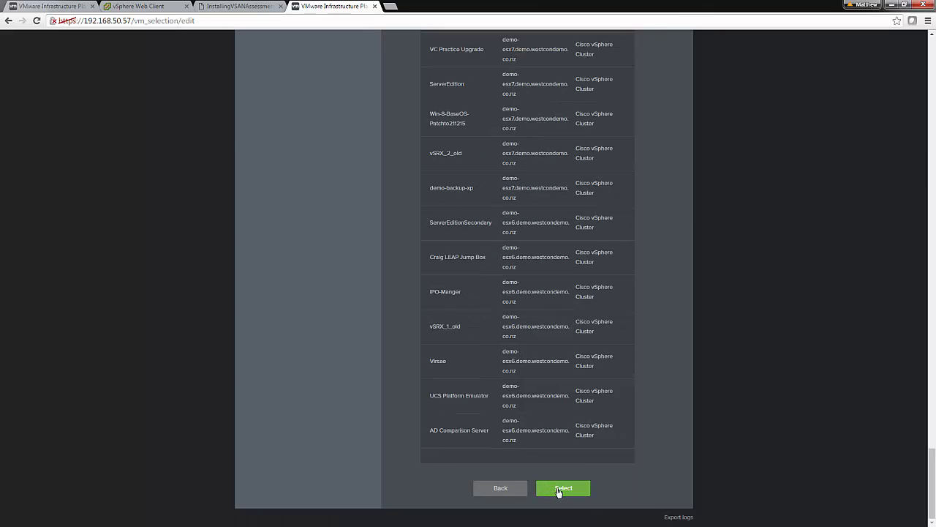
{"action": "left_click", "coordinate": [553, 491]}
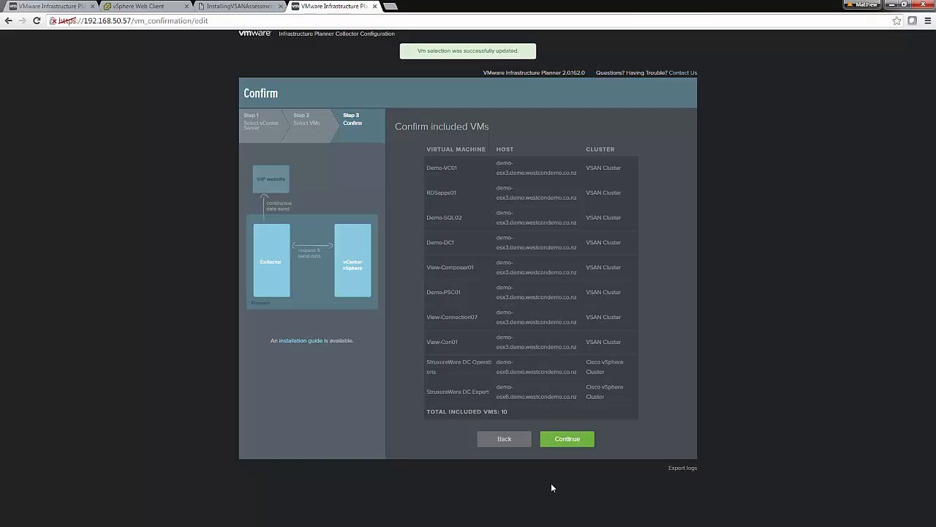
{"action": "left_click", "coordinate": [576, 440]}
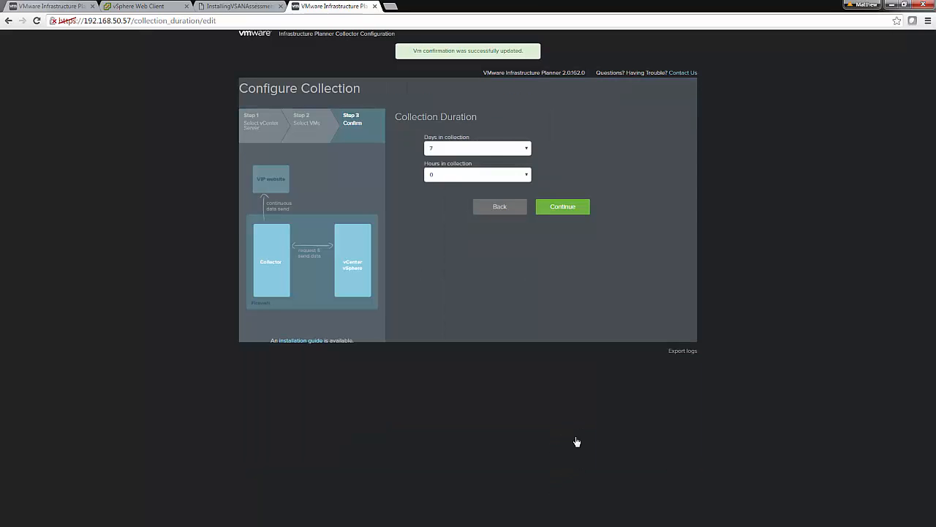
Set the collection duration to 14 days and 0 hours and continue to the VIB installation options
{"action": "left_click", "coordinate": [528, 149]}
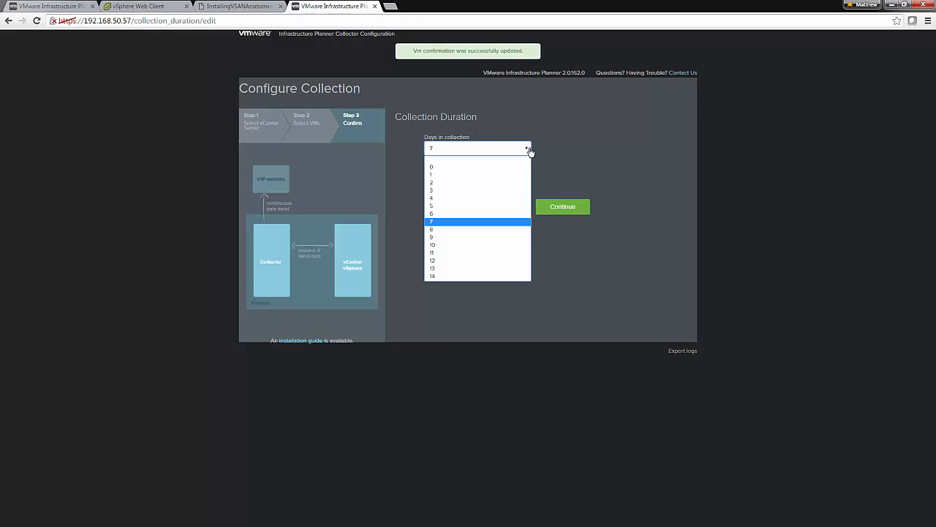
{"action": "left_click", "coordinate": [463, 276]}
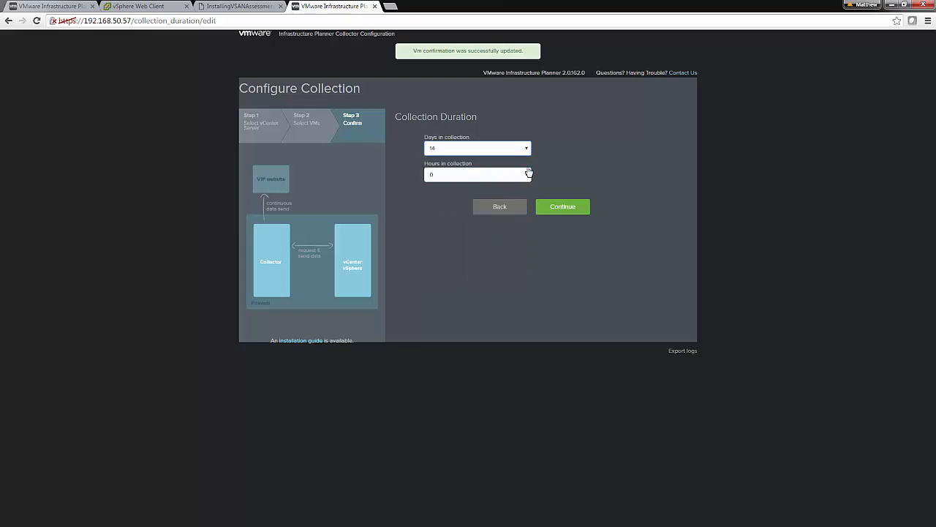
{"action": "left_click", "coordinate": [562, 210]}
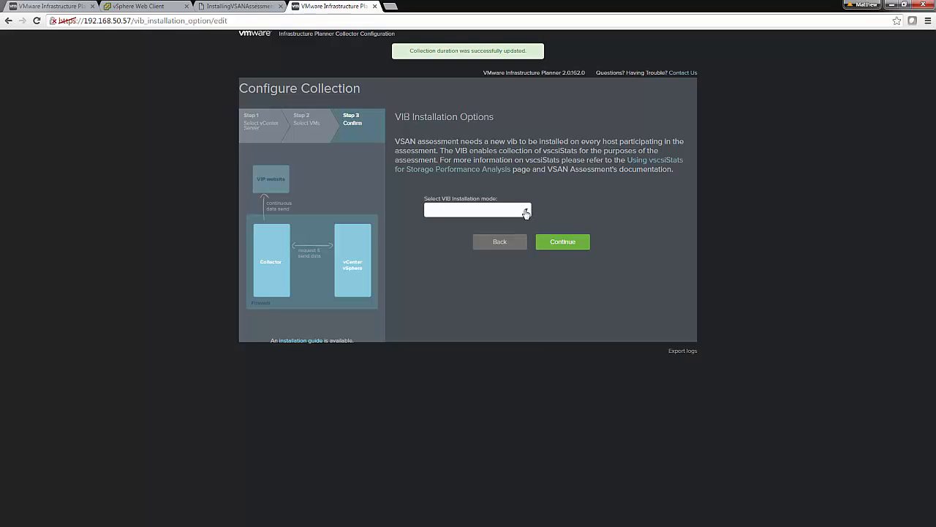
Set the VIB installation mode to Manual, acknowledge the manual mode notice and continue
{"action": "left_click", "coordinate": [524, 211]}
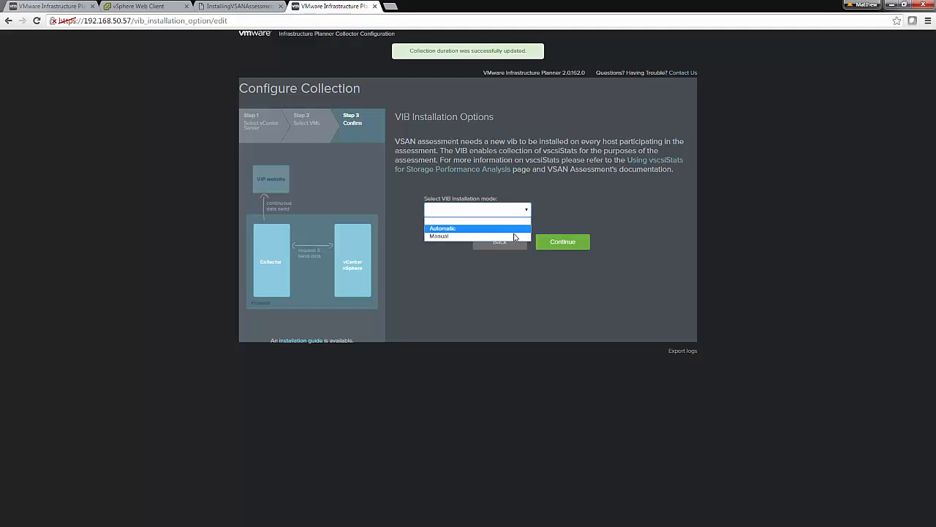
{"action": "left_click", "coordinate": [592, 208]}
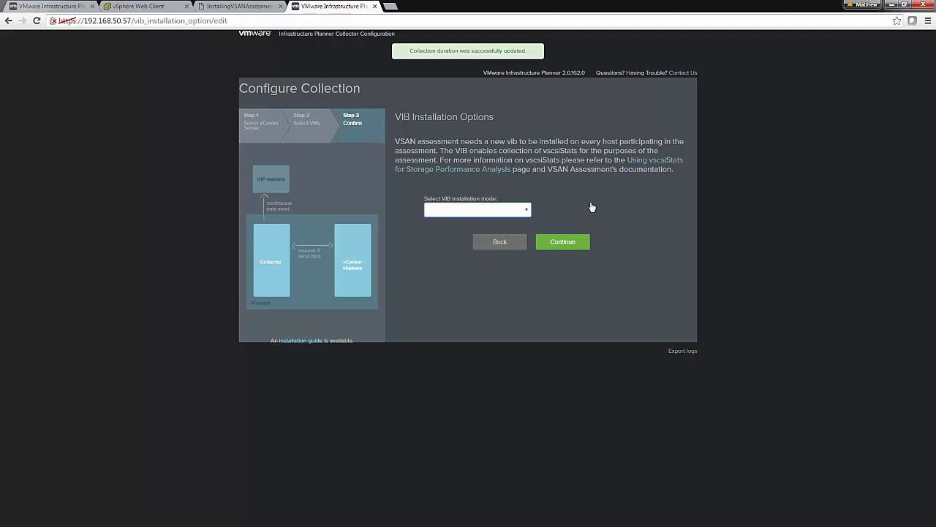
{"action": "left_click", "coordinate": [527, 212]}
{"action": "left_click", "coordinate": [516, 236]}
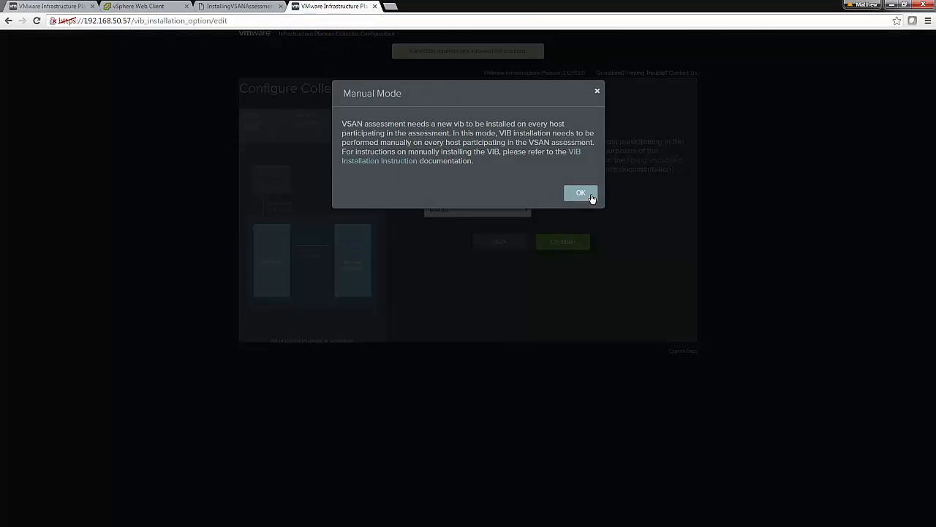
{"action": "left_click", "coordinate": [583, 195]}
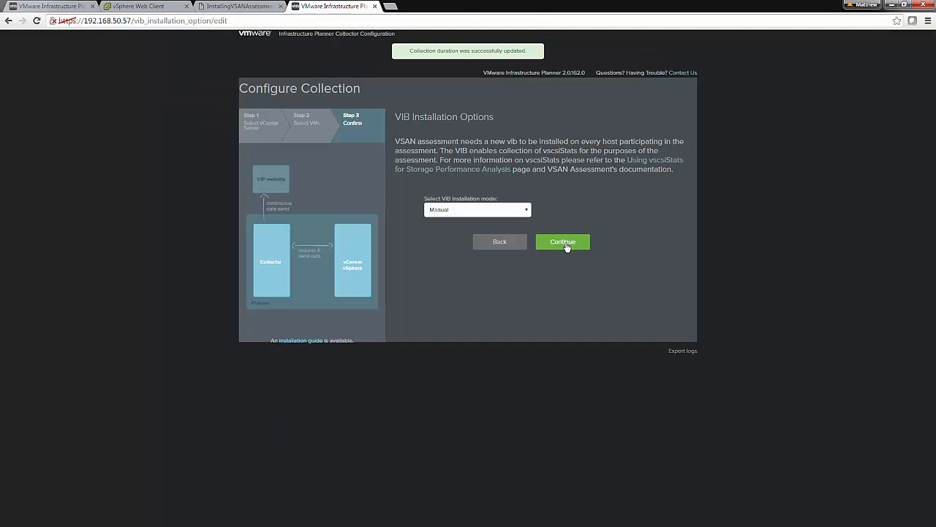
{"action": "left_click", "coordinate": [566, 246]}
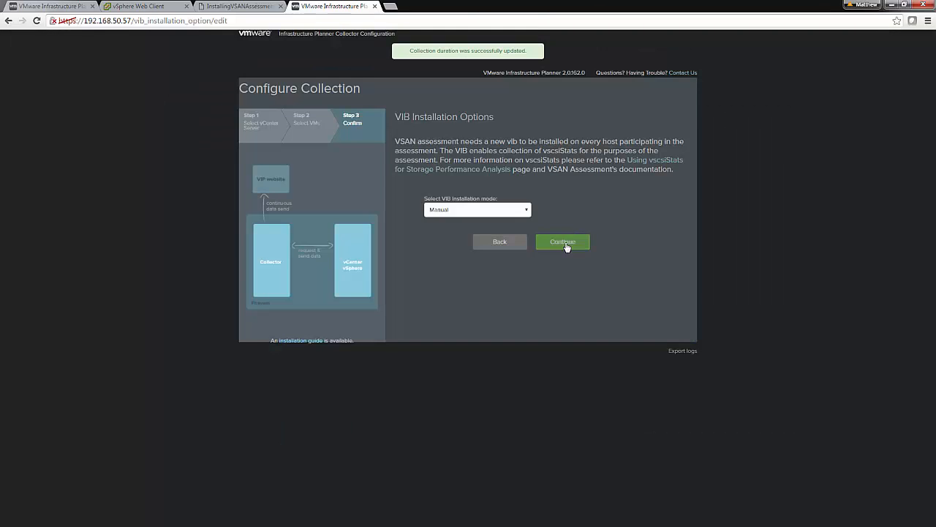